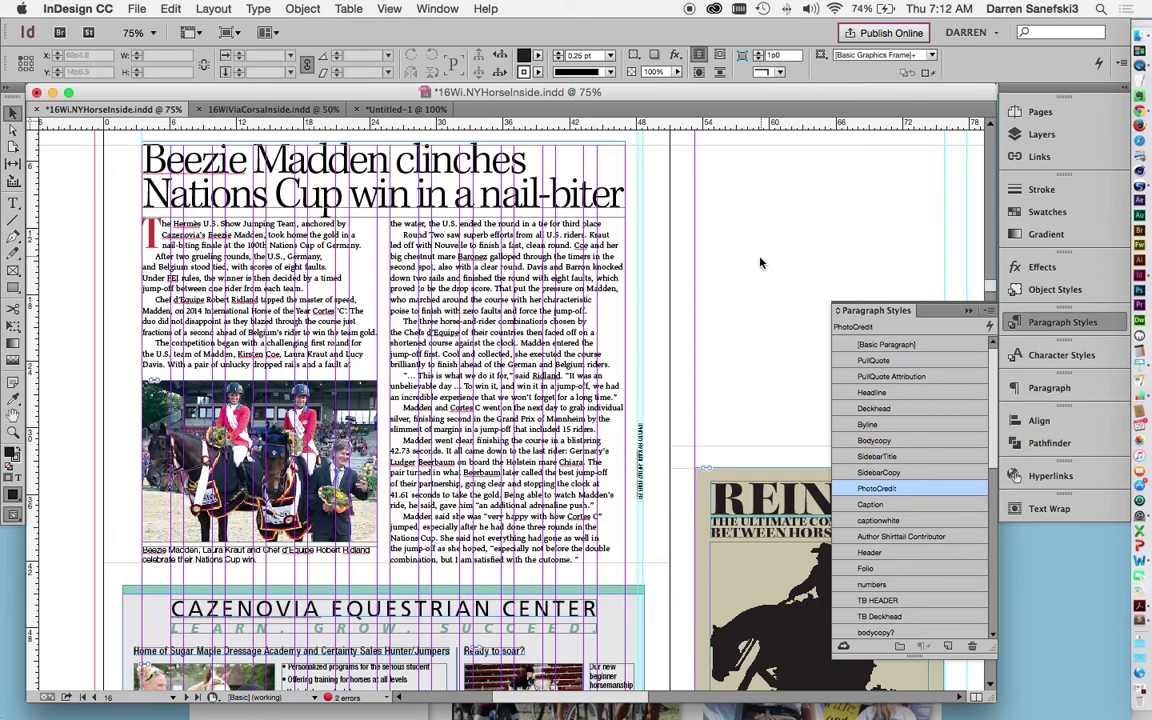
Return to the 16Wi.NYHorseInside article and lengthen the Paragraph Styles list to reveal Normal and Heading 1.
click(400, 109)
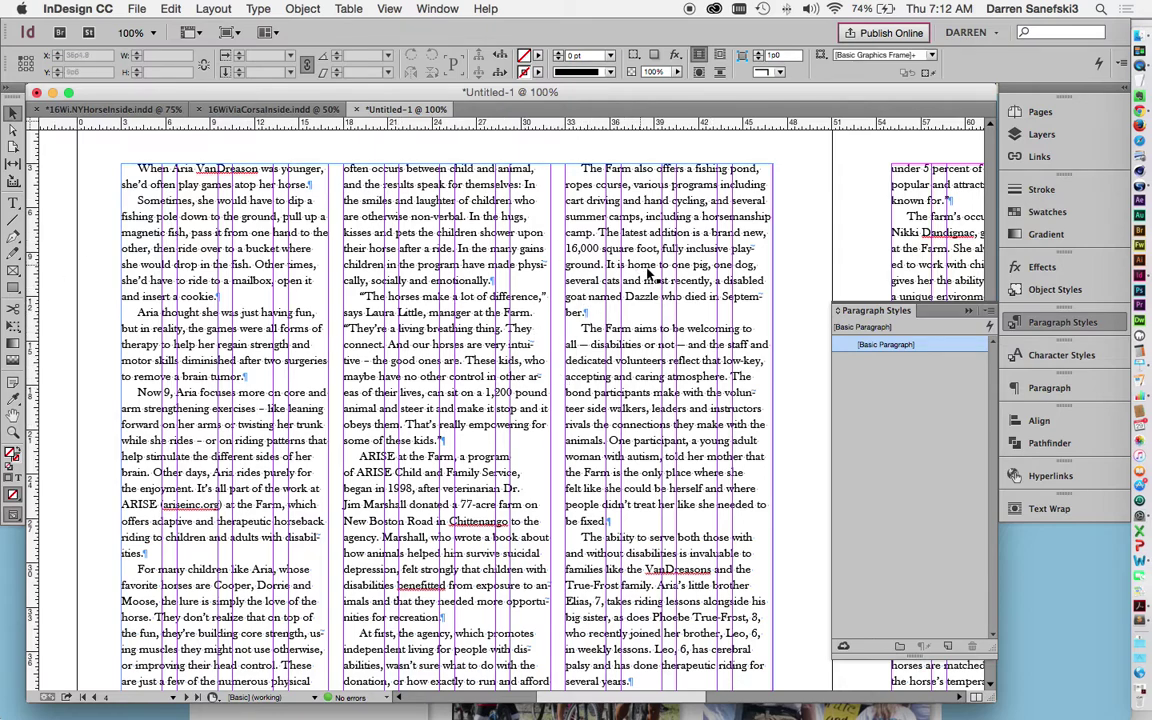
click(115, 110)
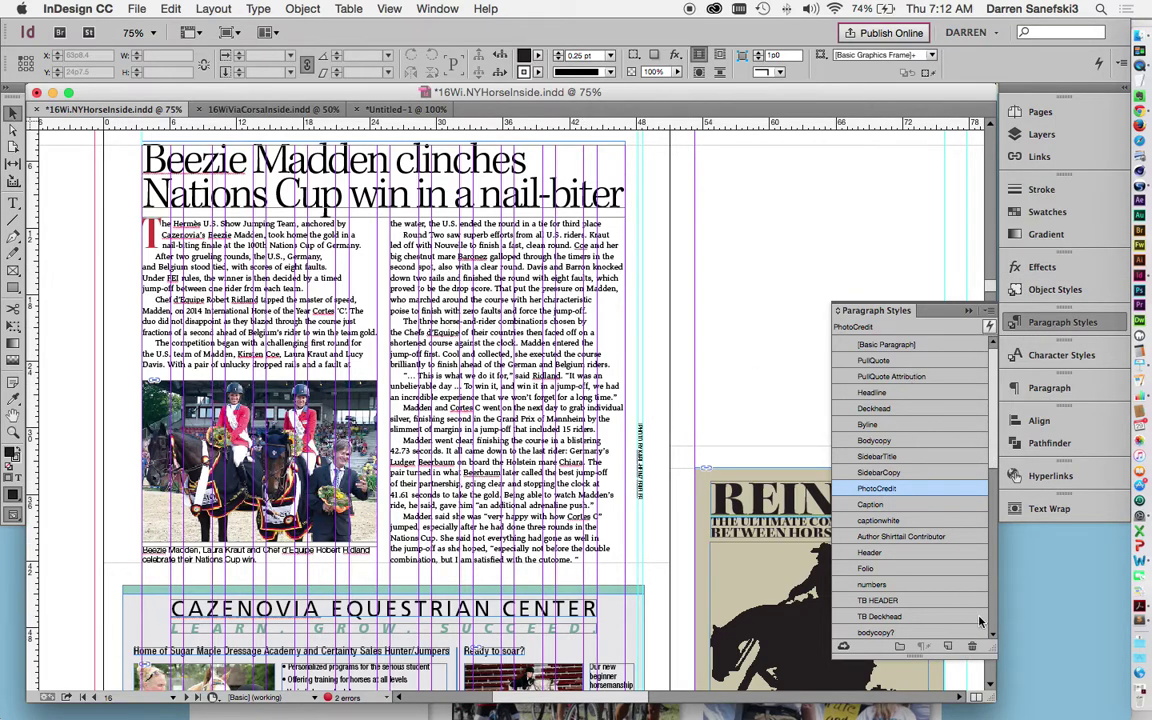
drag(970, 652, 970, 690)
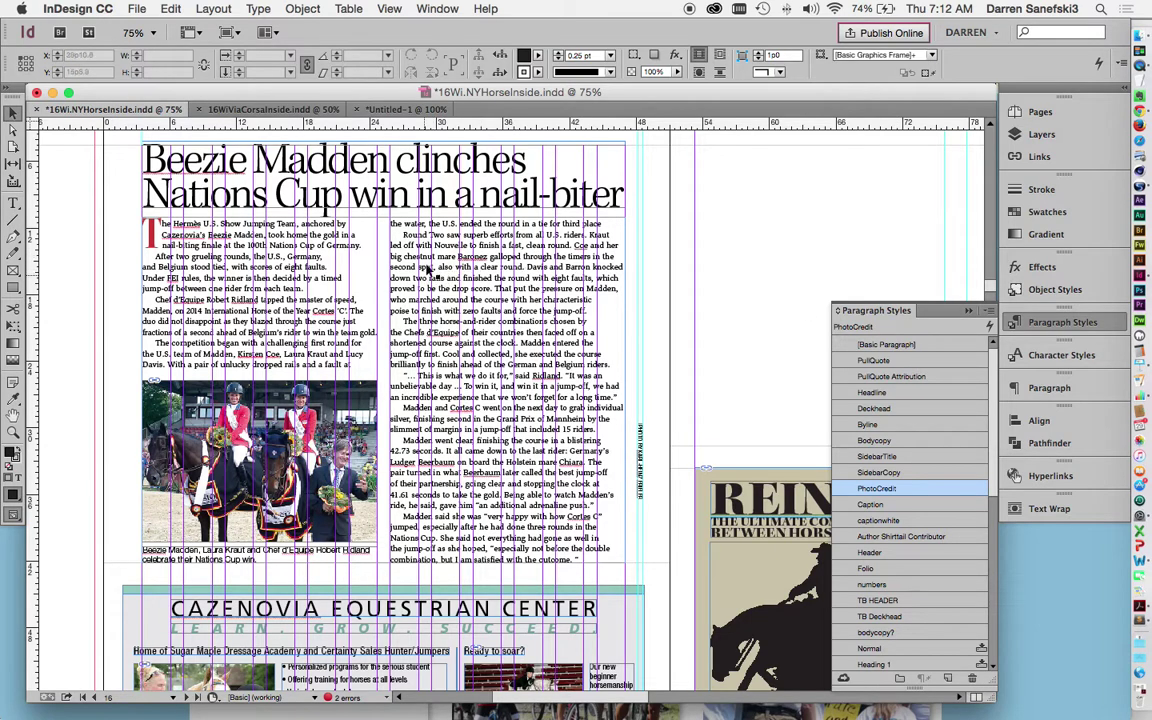
double_click(255, 180)
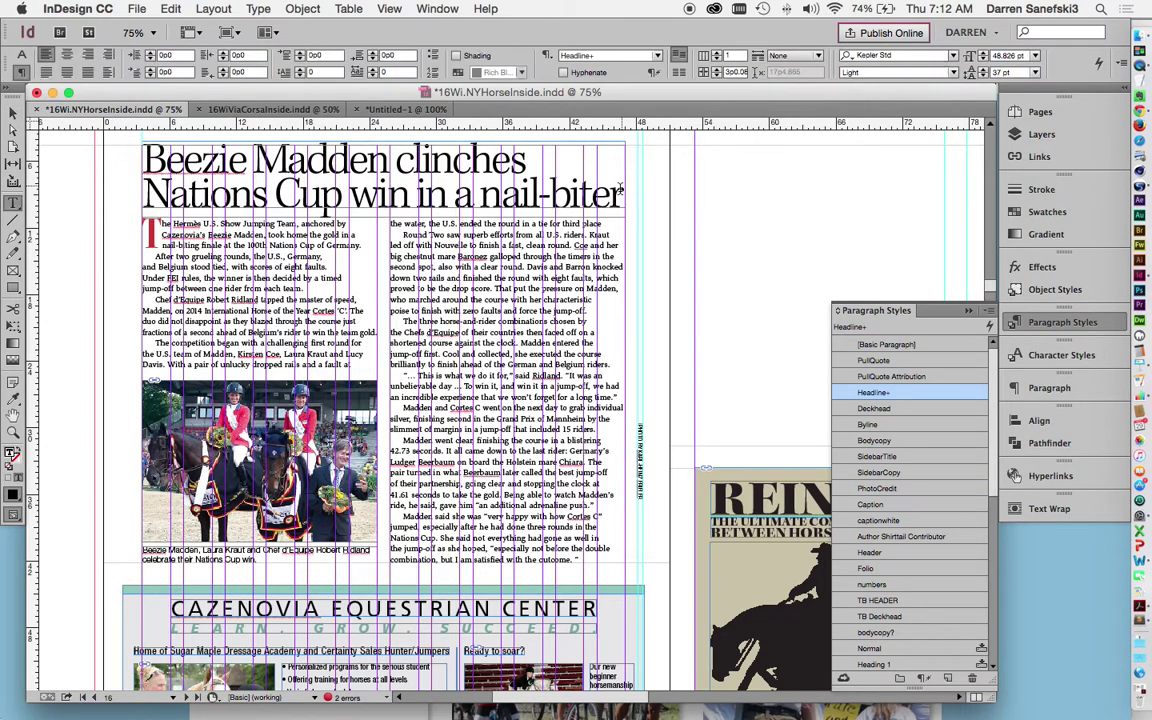
Copy the Beezie Madden headline into a new text frame drawn on the facing page.
drag(556, 196, 165, 152)
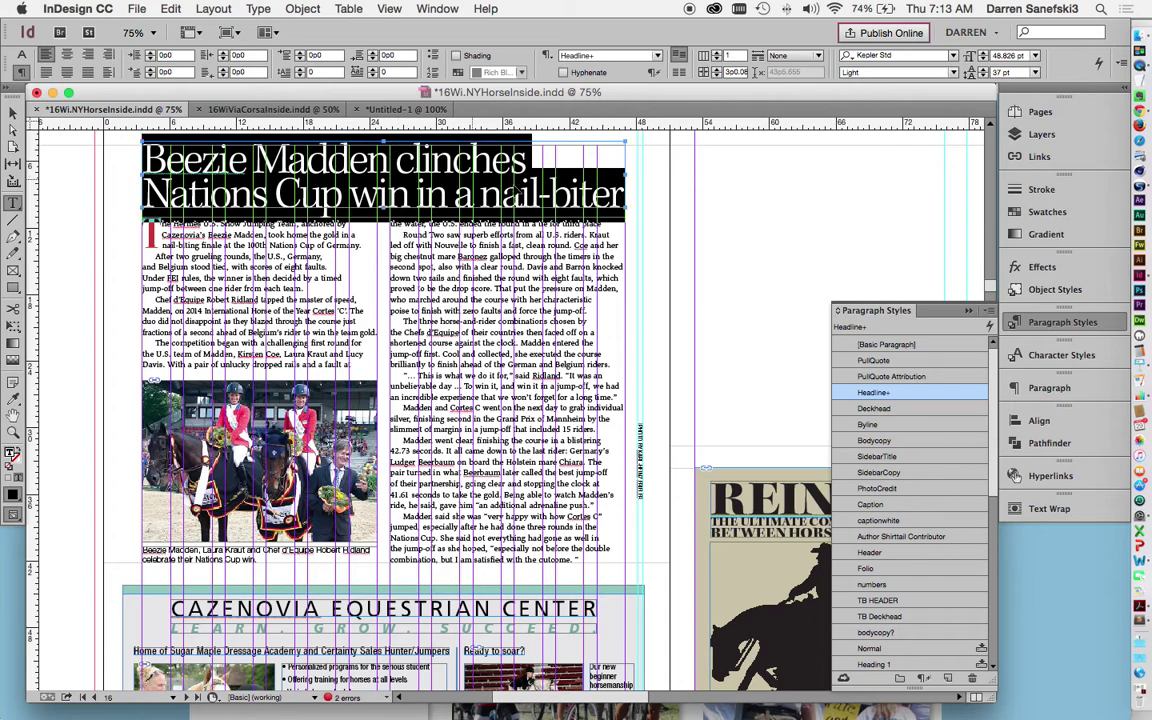
click(706, 168)
drag(706, 168, 812, 369)
text(Beezie Madden clinches Nations Cup win in a nail-biter)
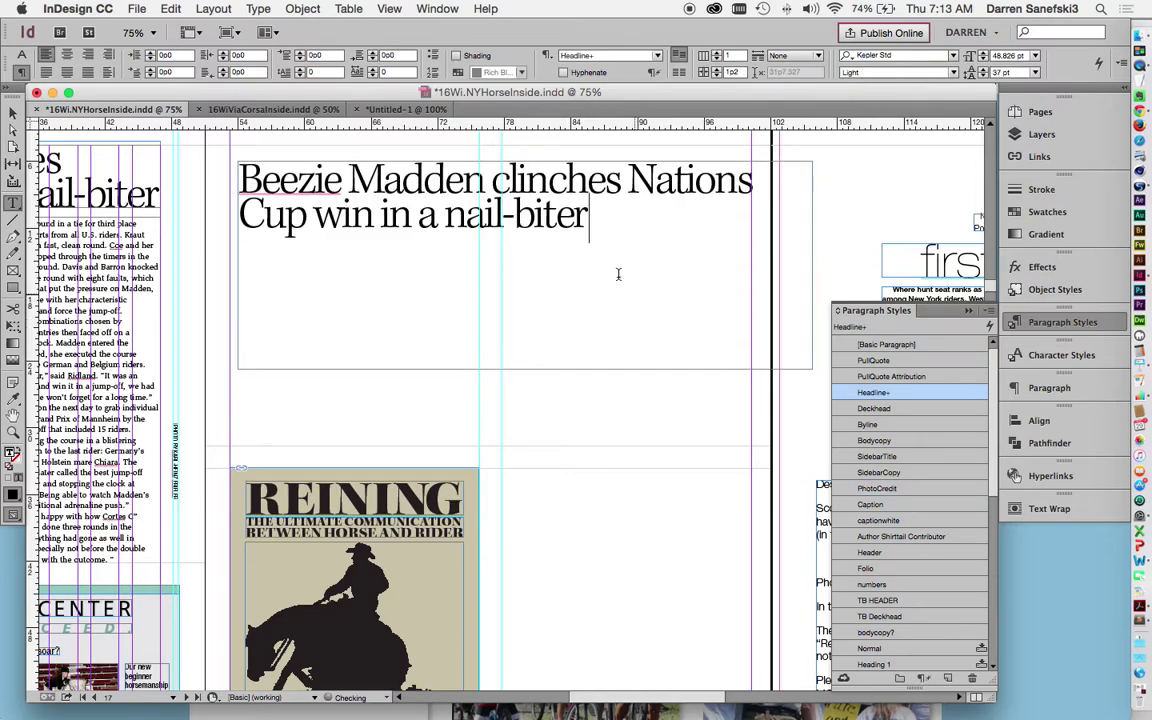
Apply the PullQuote paragraph style to the pasted headline, clearing overrides.
drag(600, 225, 212, 181)
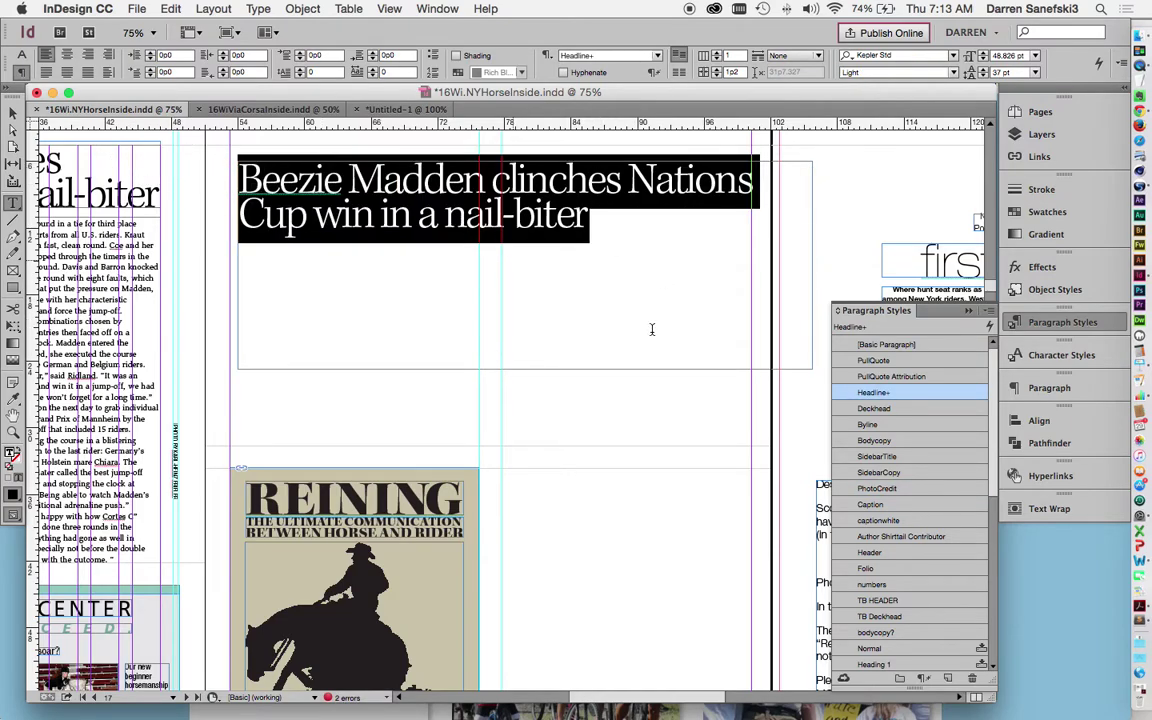
right_click(887, 395)
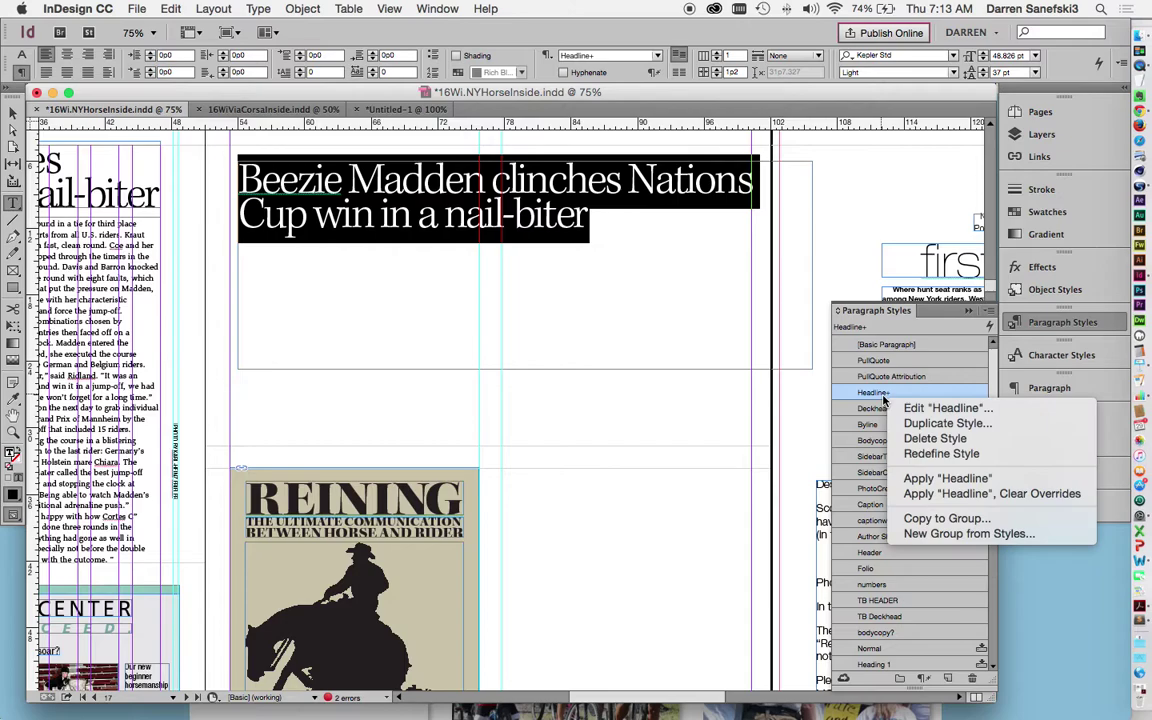
click(884, 349)
click(875, 360)
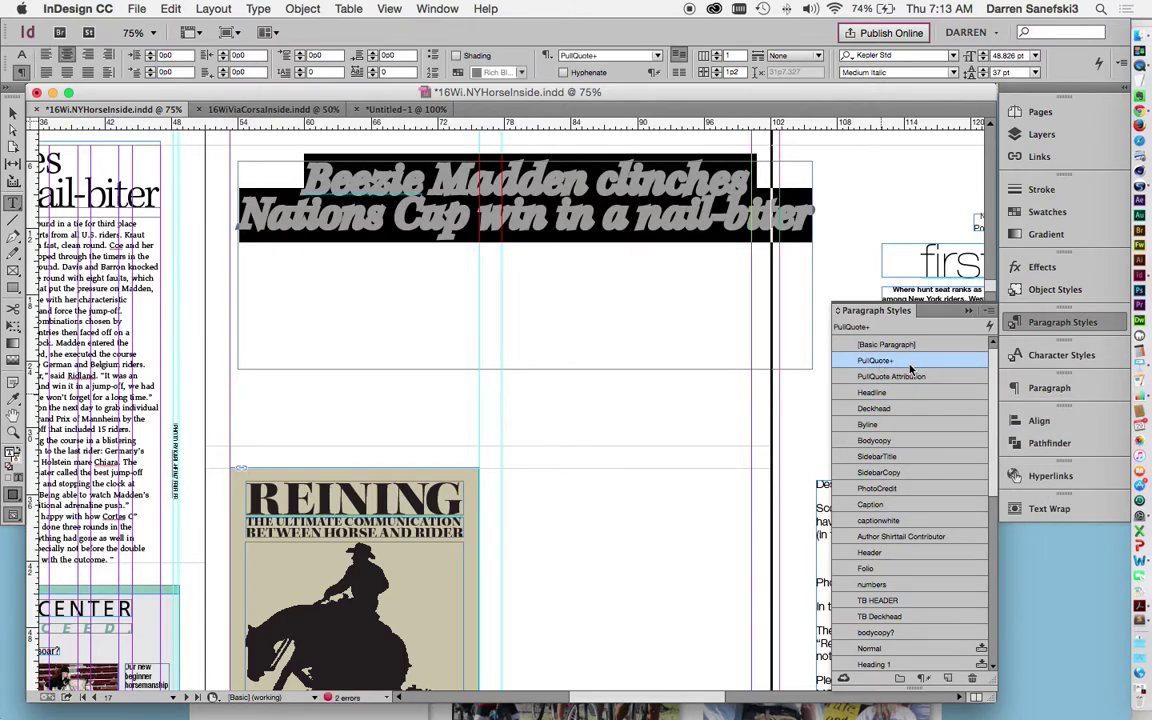
right_click(908, 362)
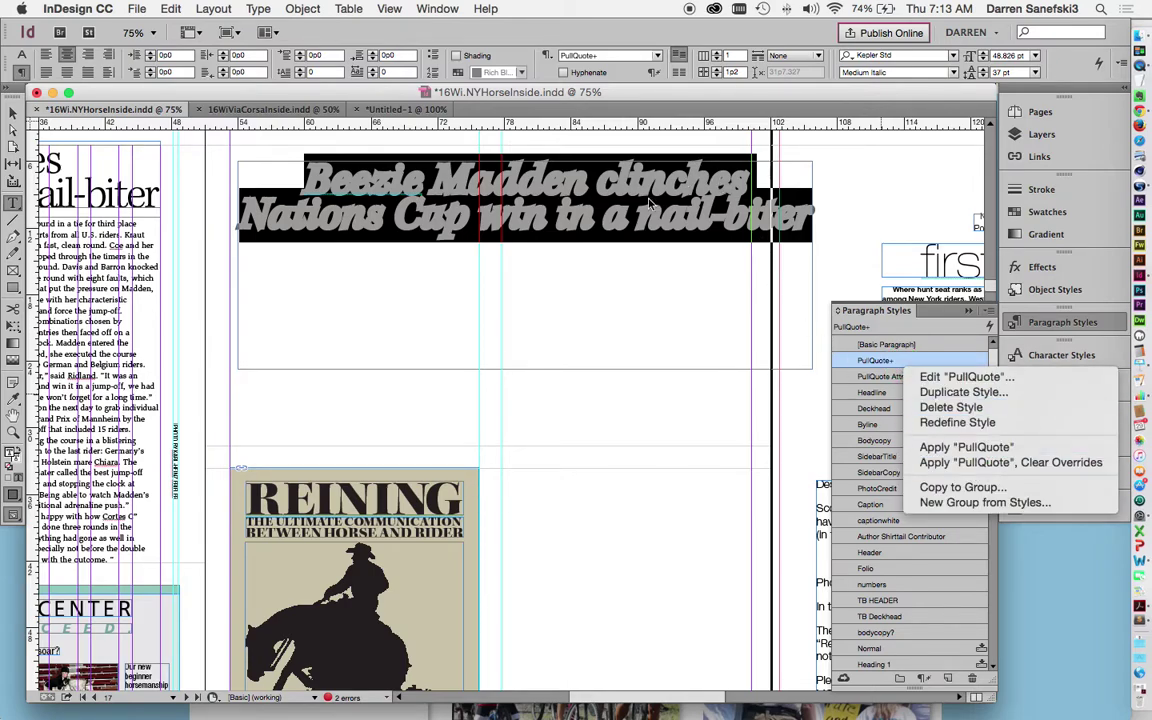
click(1030, 463)
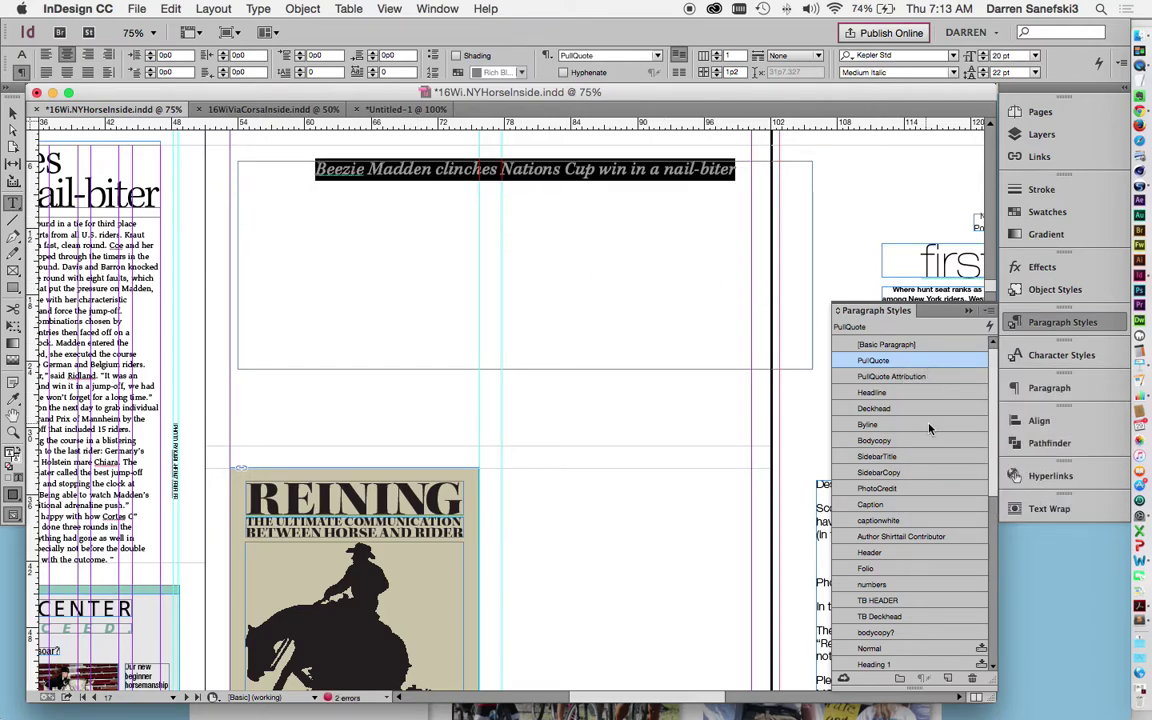
Try the PullQuote Attribution, PullQuote, Headline and Deckhead styles on the headline copy.
click(893, 377)
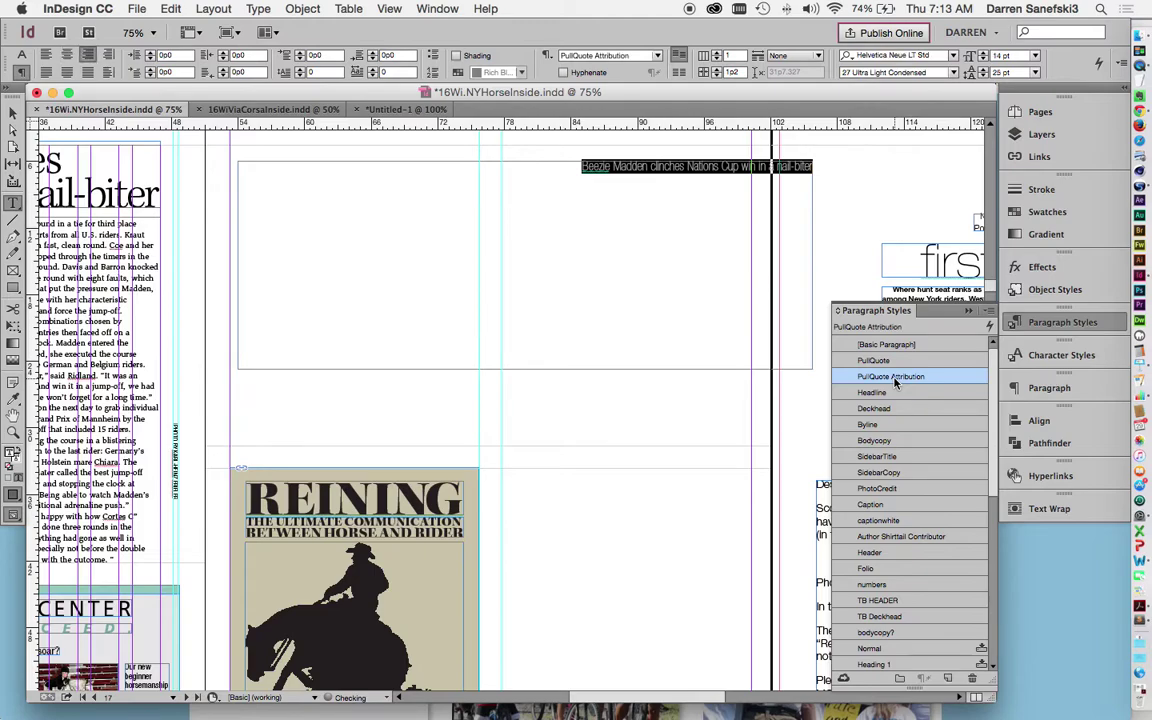
click(13, 113)
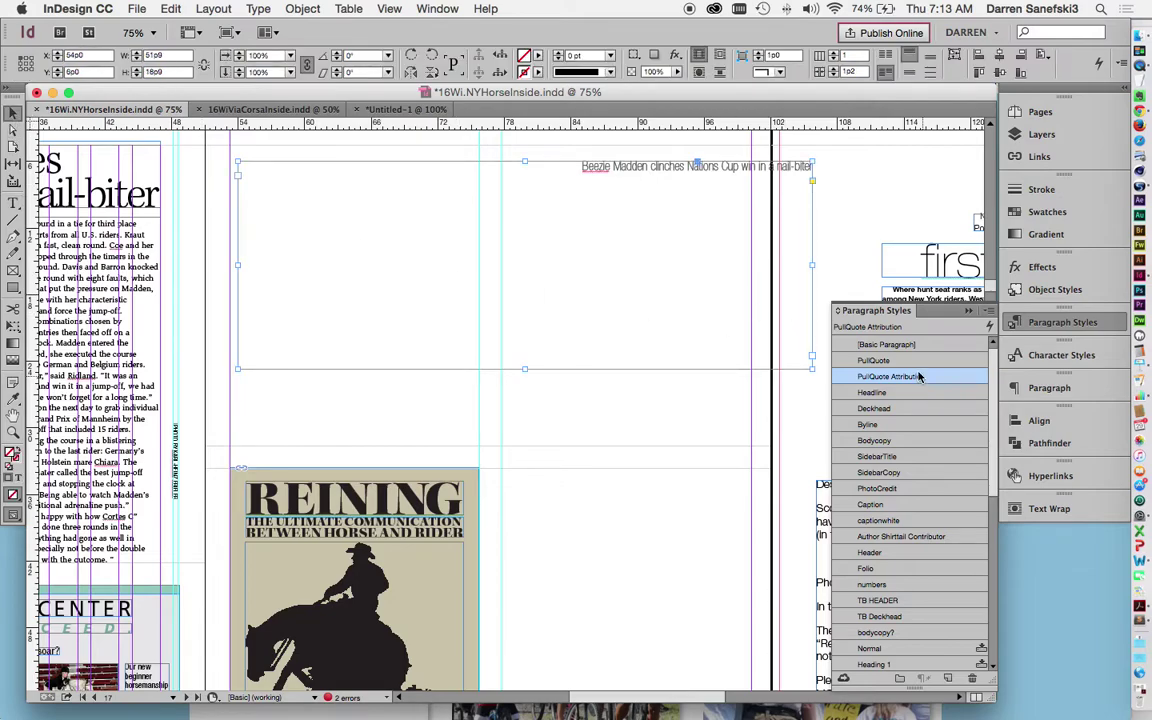
click(875, 360)
click(905, 377)
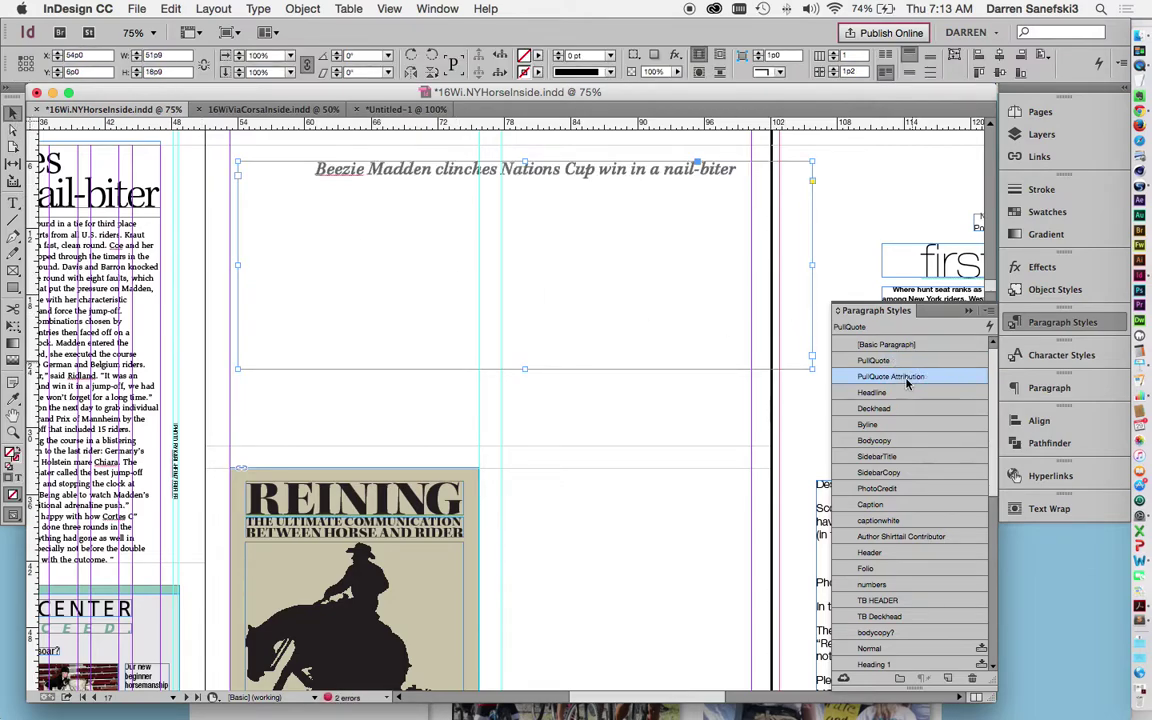
click(901, 393)
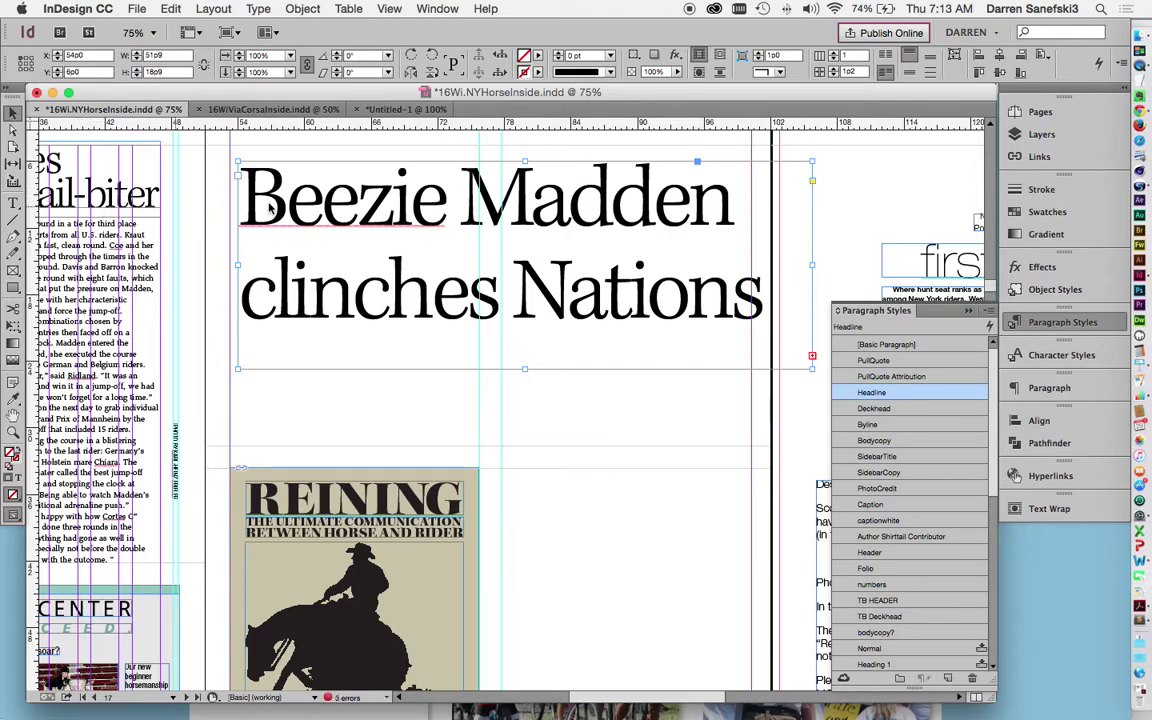
click(900, 408)
Try Byline and Bodycopy, then settle on SidebarTitle for the headline copy.
scroll(501, 386, left, 5)
scroll(501, 386, right, 3)
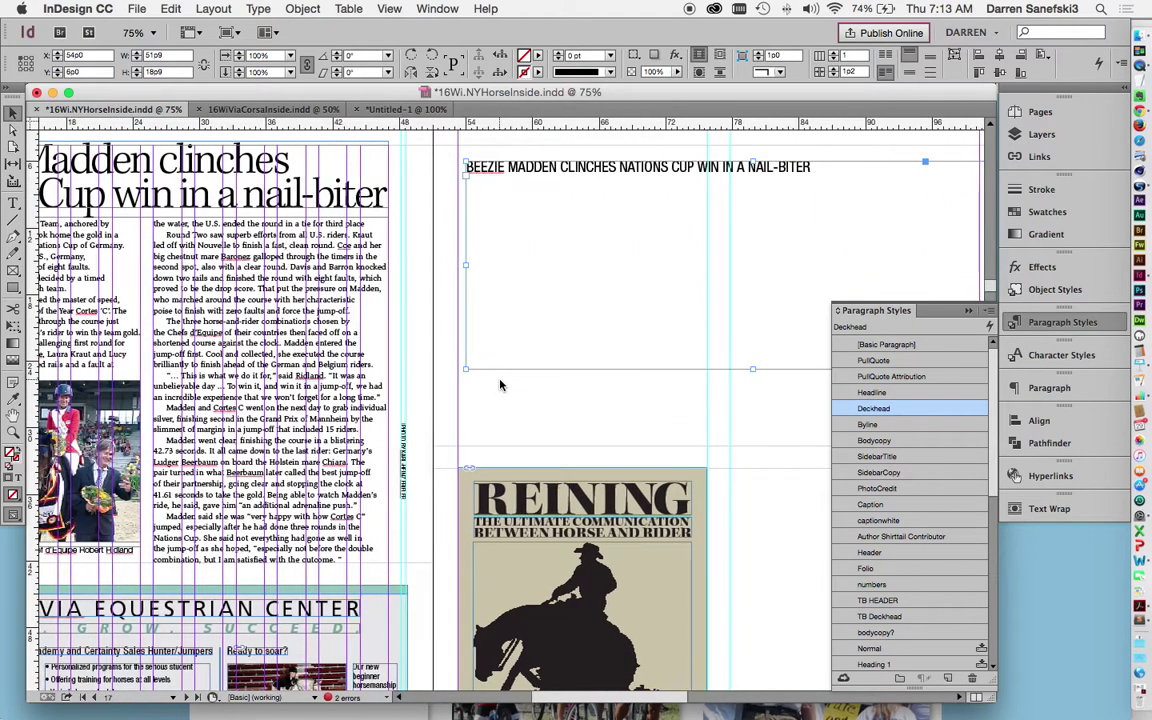
click(878, 425)
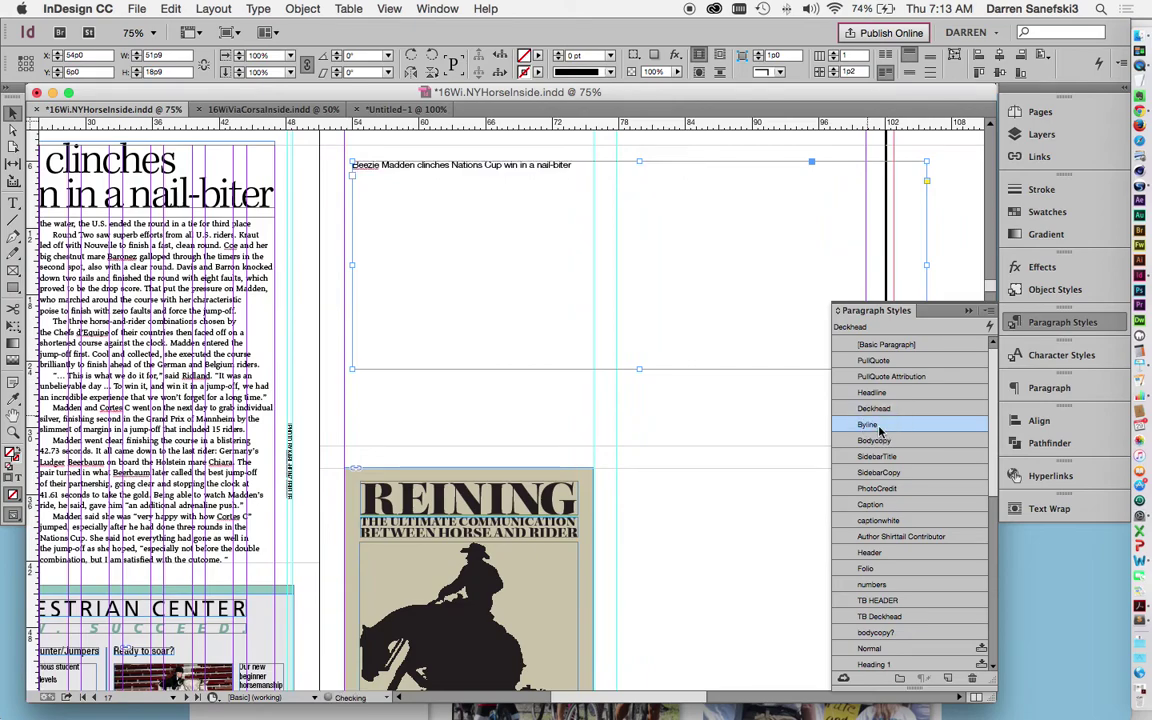
scroll(532, 405, left, 5)
scroll(532, 405, left, 2)
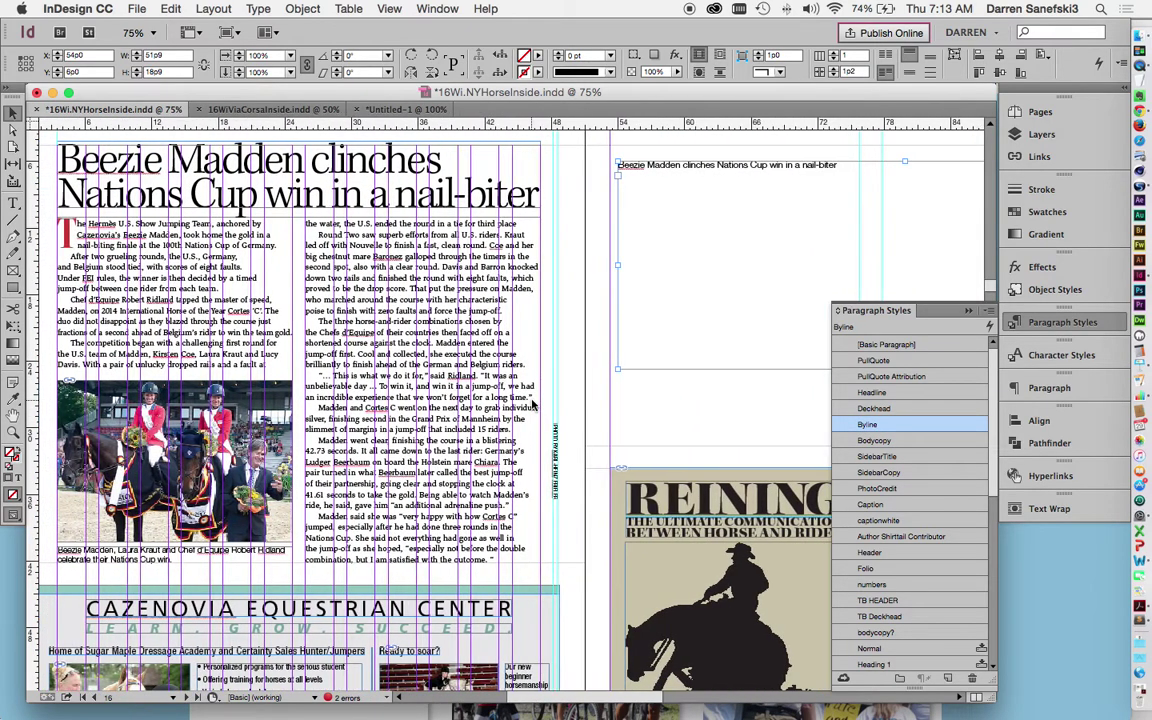
click(975, 441)
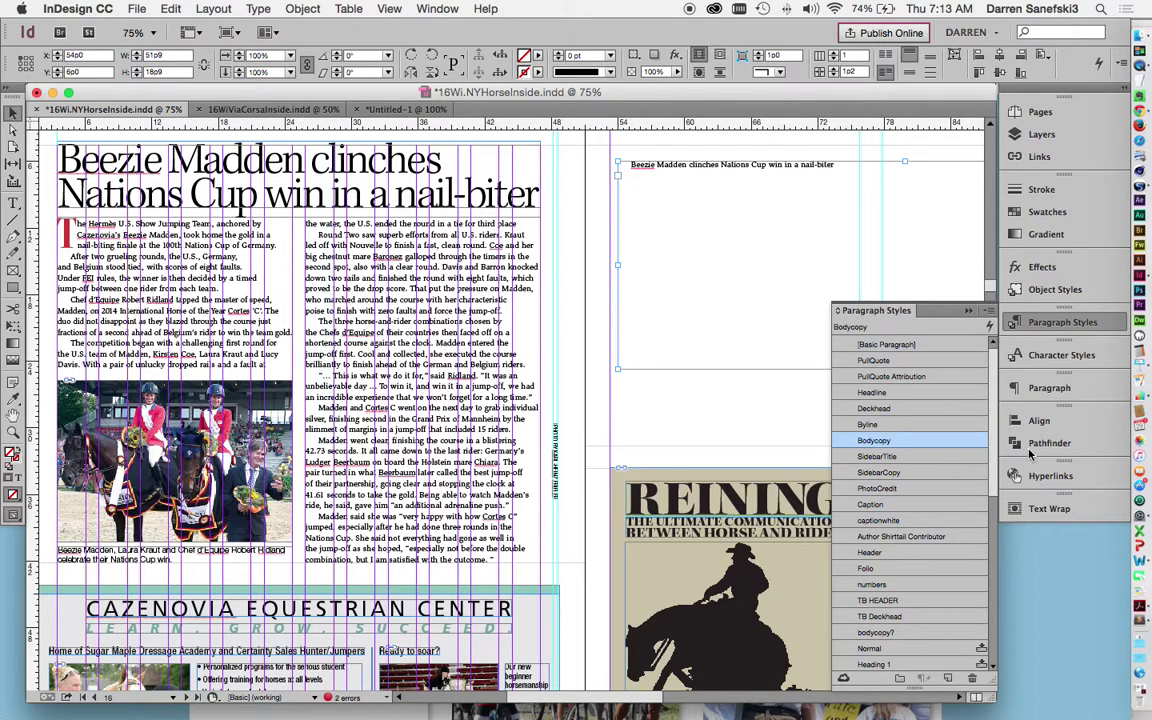
click(845, 457)
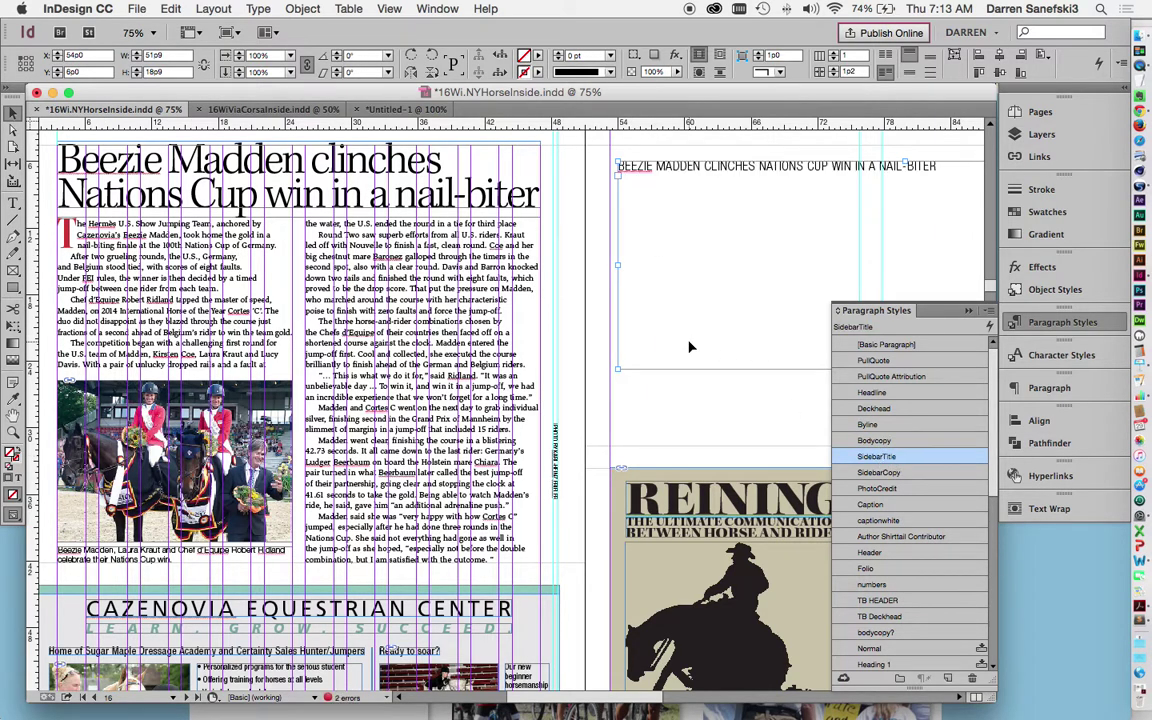
scroll(689, 343, down, 4)
scroll(689, 343, right, 2)
scroll(689, 345, up, 5)
scroll(689, 345, right, 1)
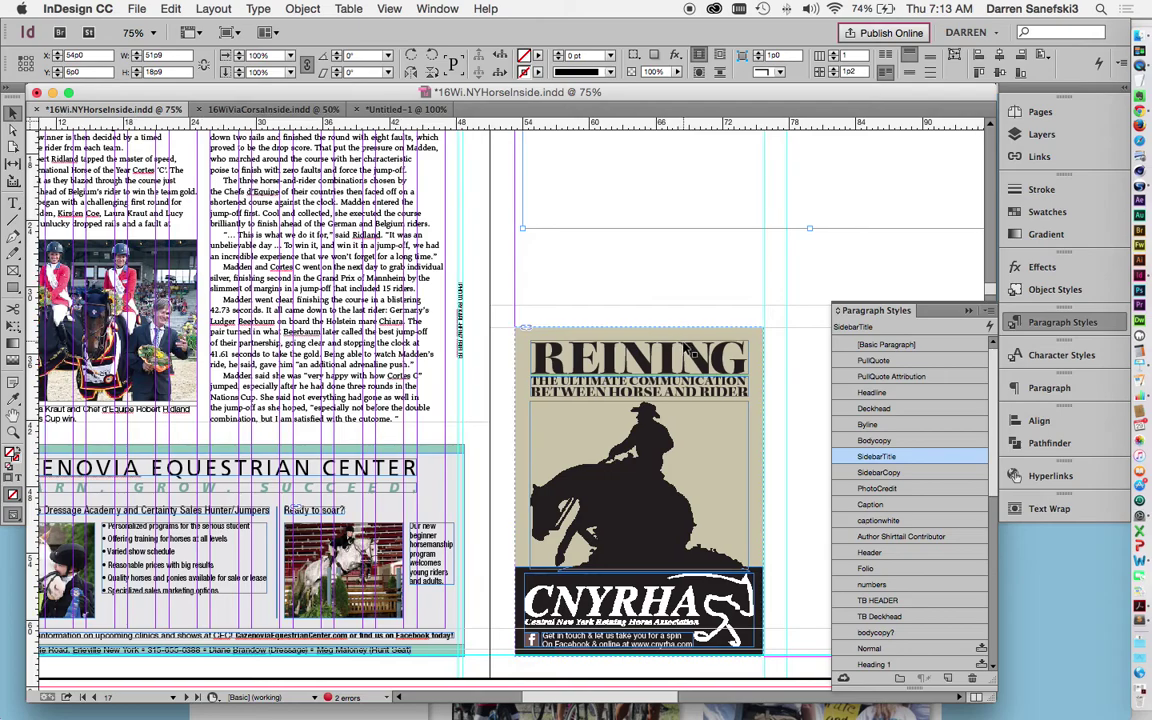
Try SidebarCopy, PhotoCredit and Caption, then apply captionwhite to the headline copy.
click(880, 473)
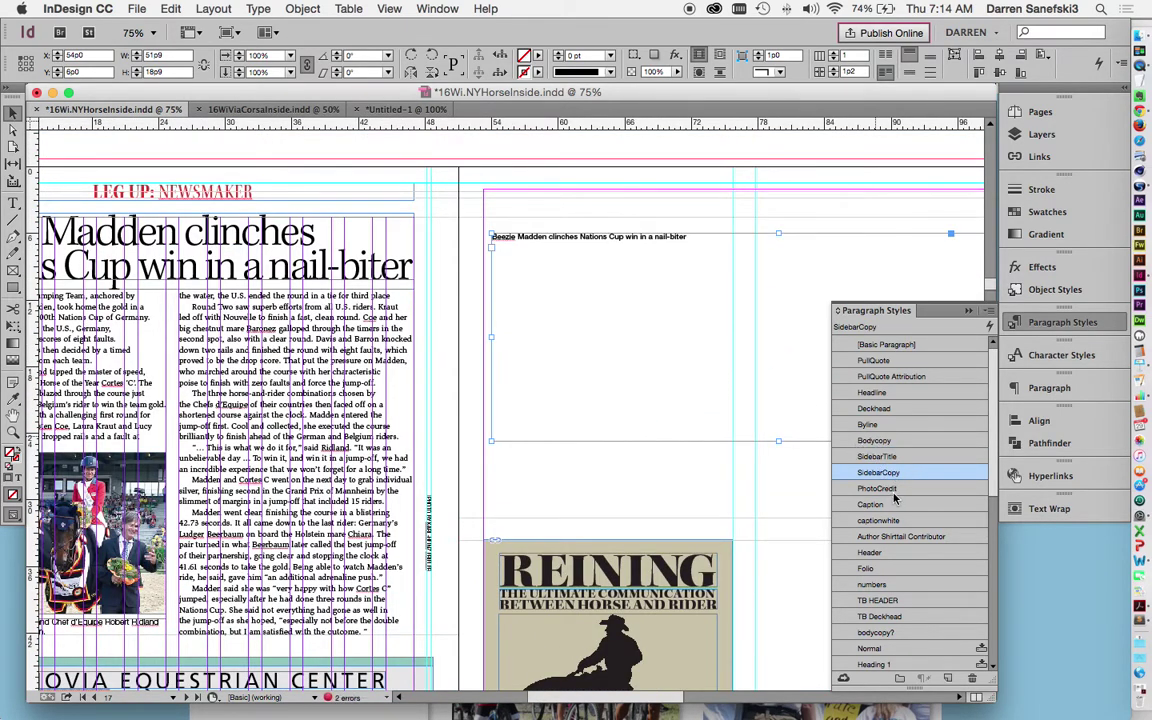
click(889, 489)
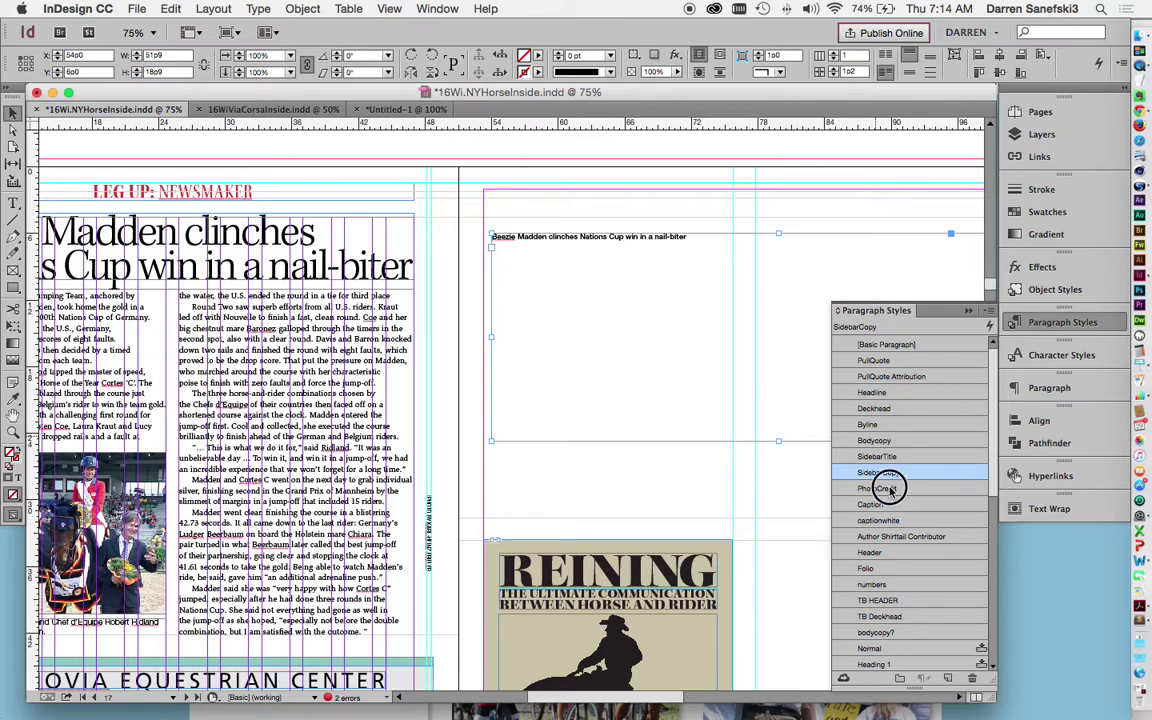
click(428, 500)
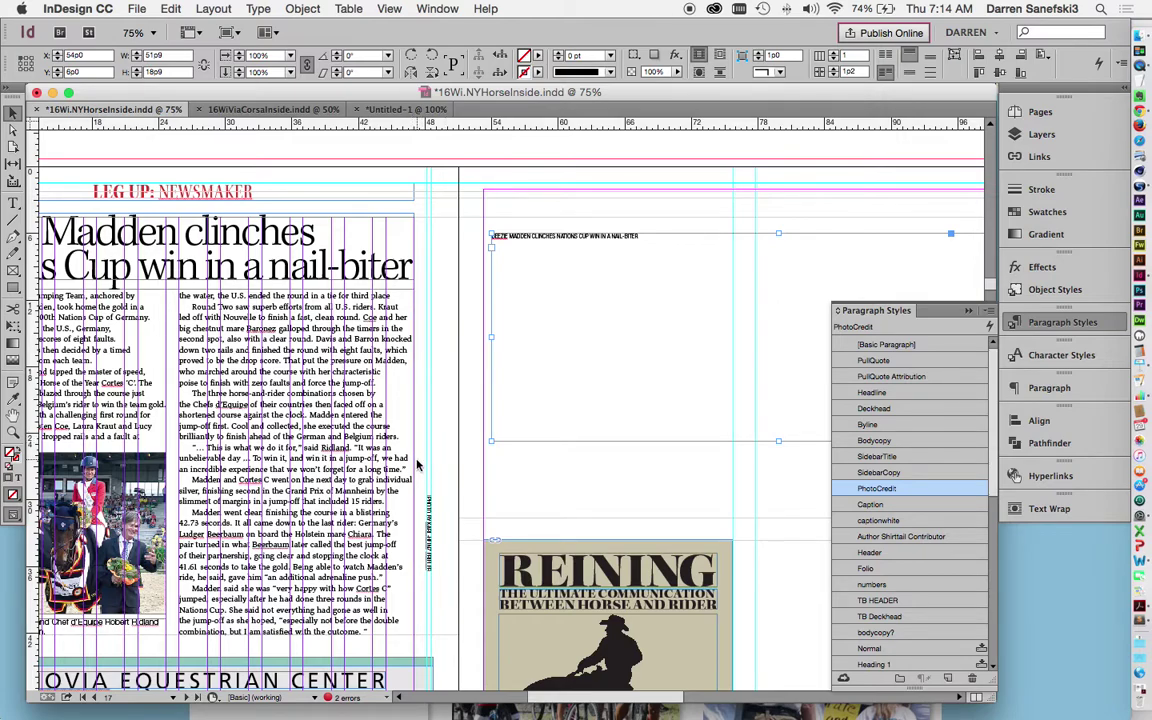
click(883, 508)
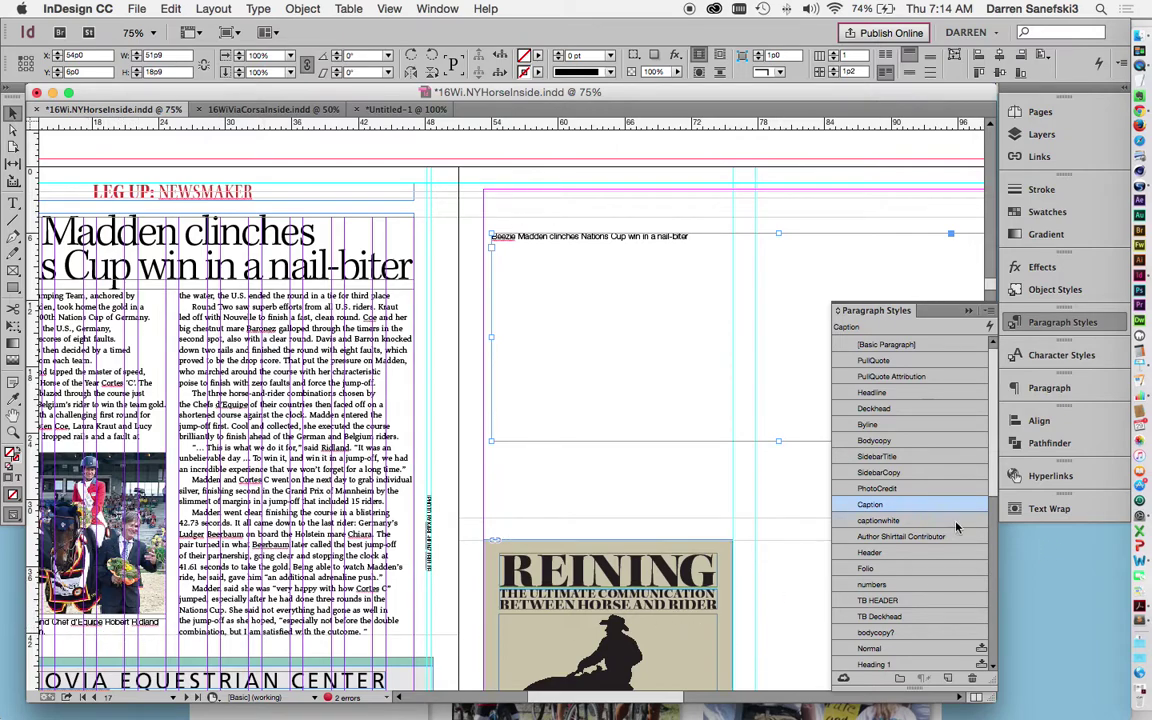
click(880, 520)
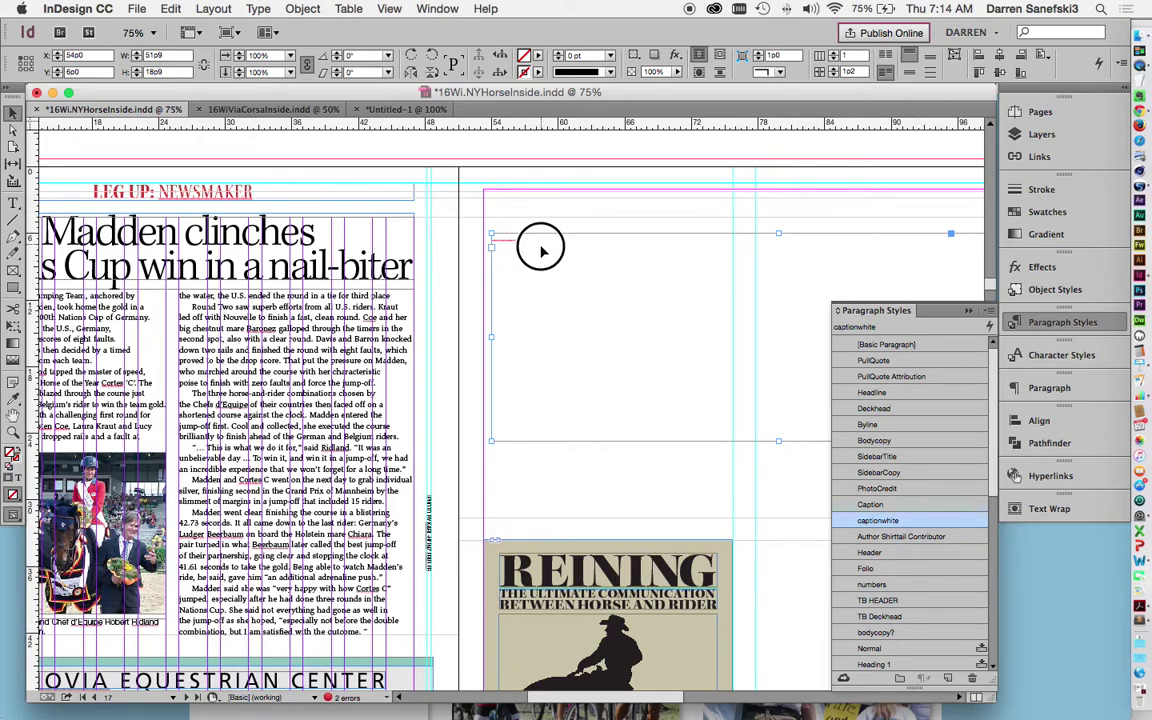
drag(541, 250, 192, 501)
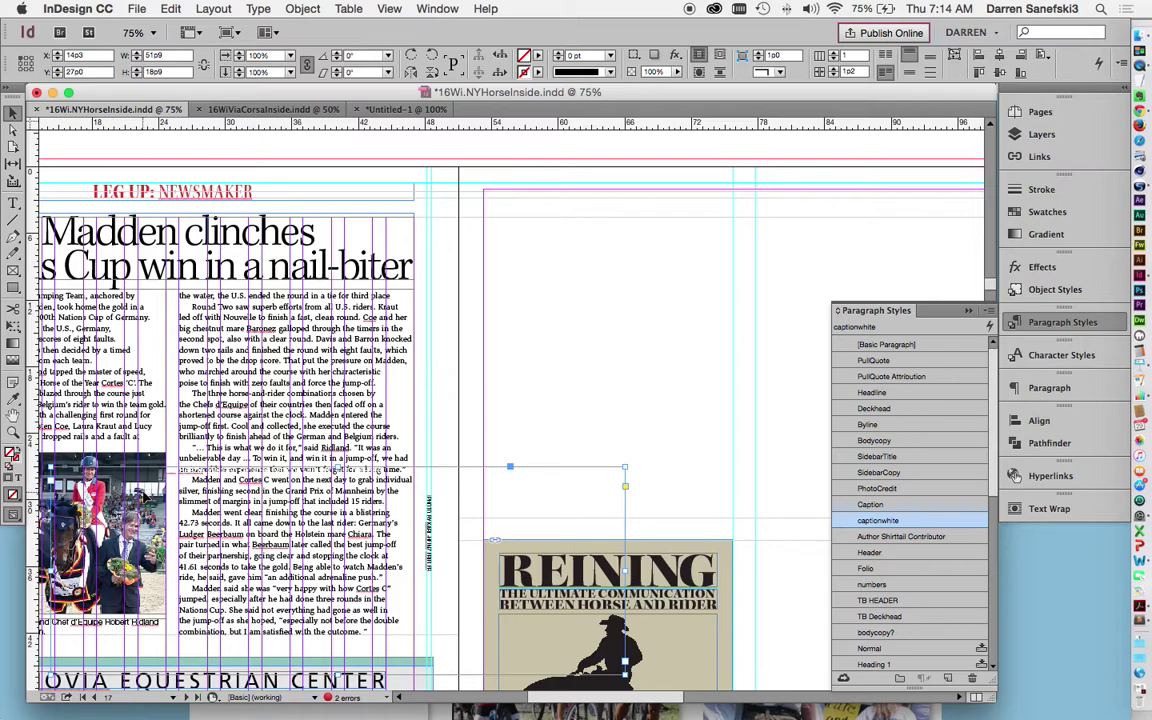
Set the headline frame to Ignore Text Wrap and move it to the top of the right page.
scroll(160, 490, left, 5)
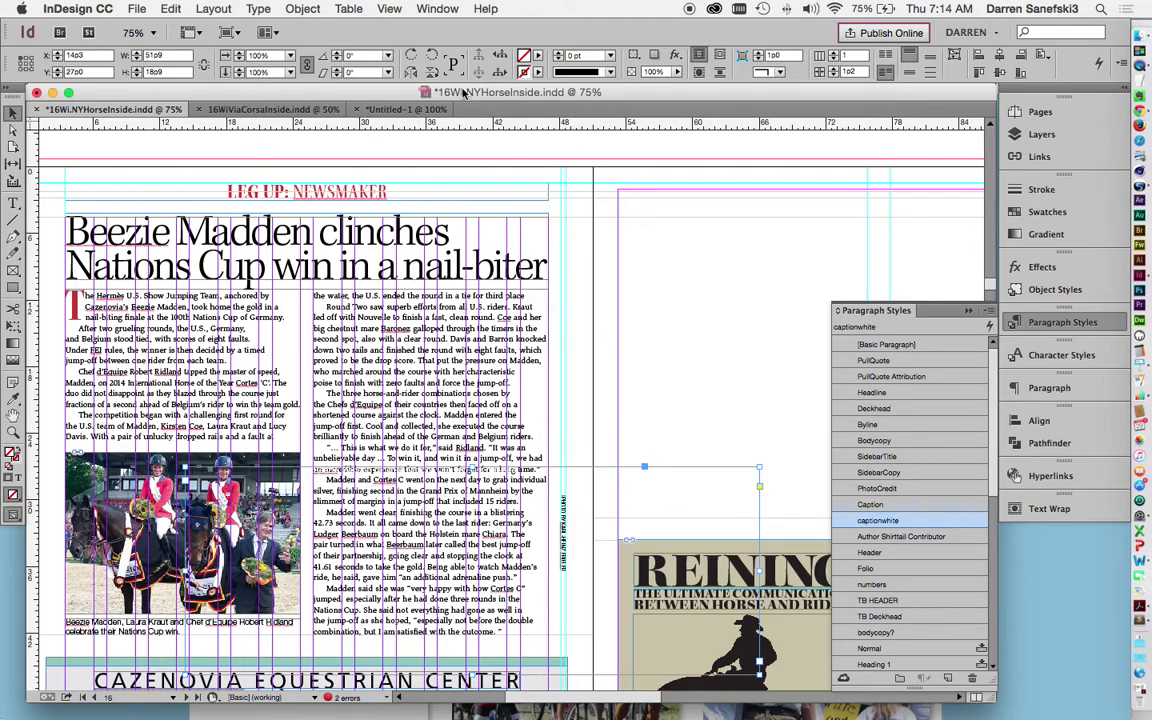
click(300, 9)
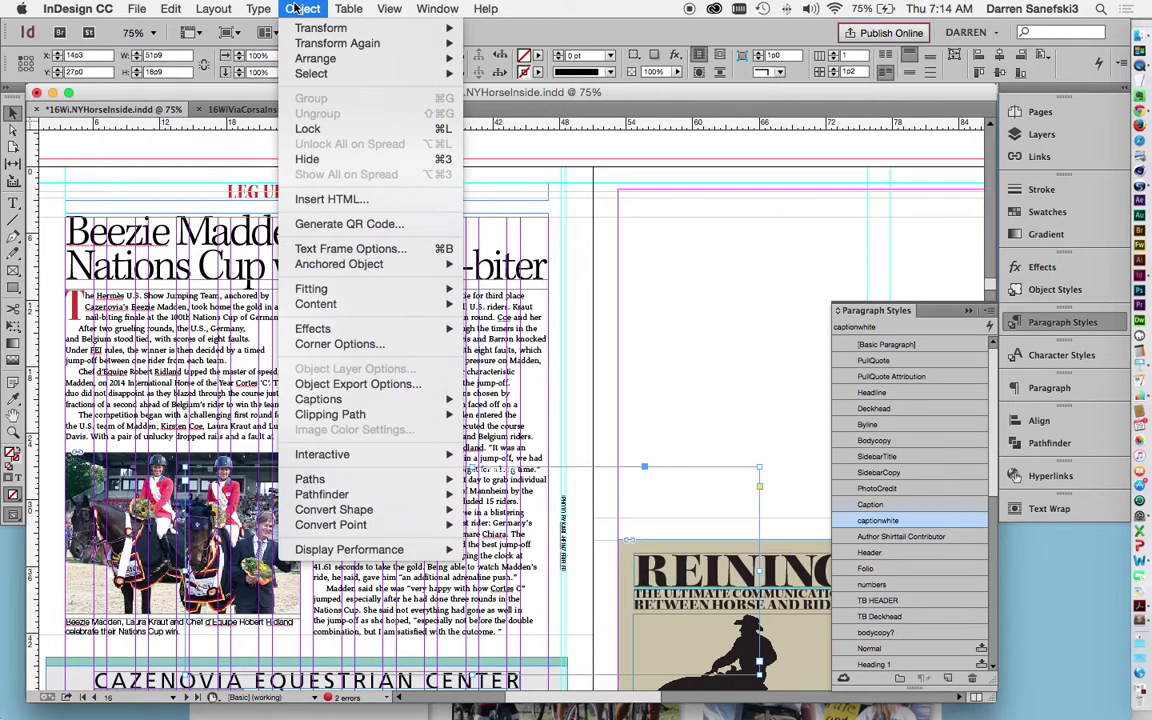
click(371, 250)
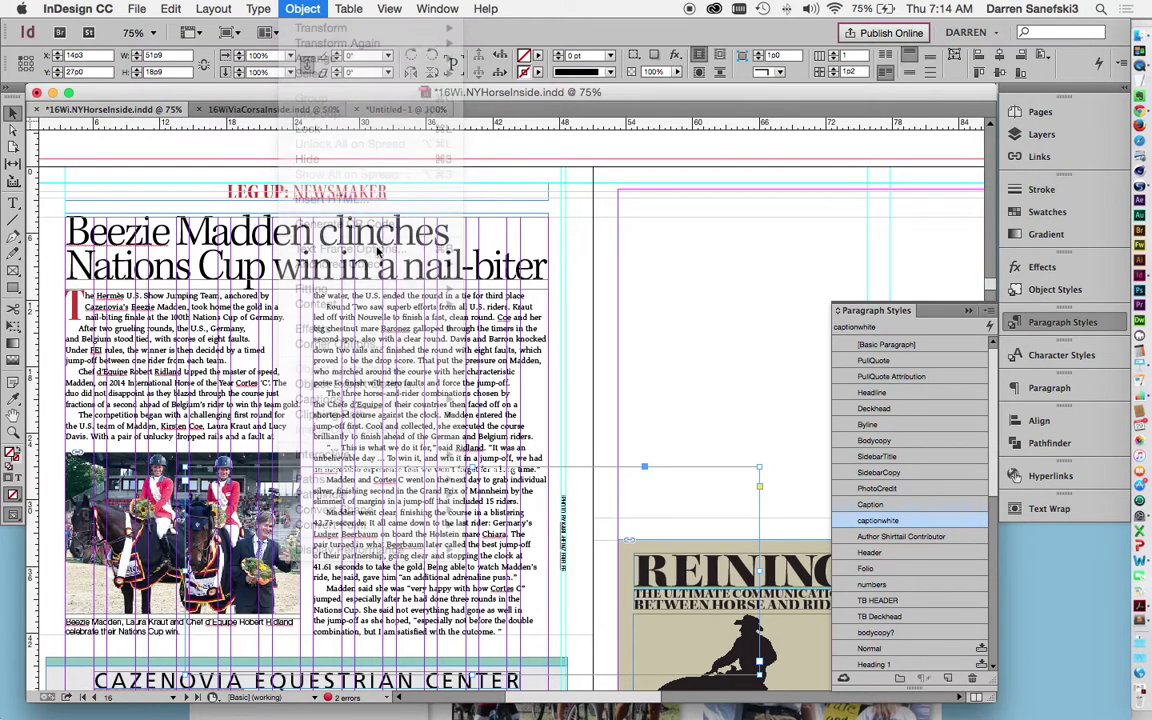
click(454, 468)
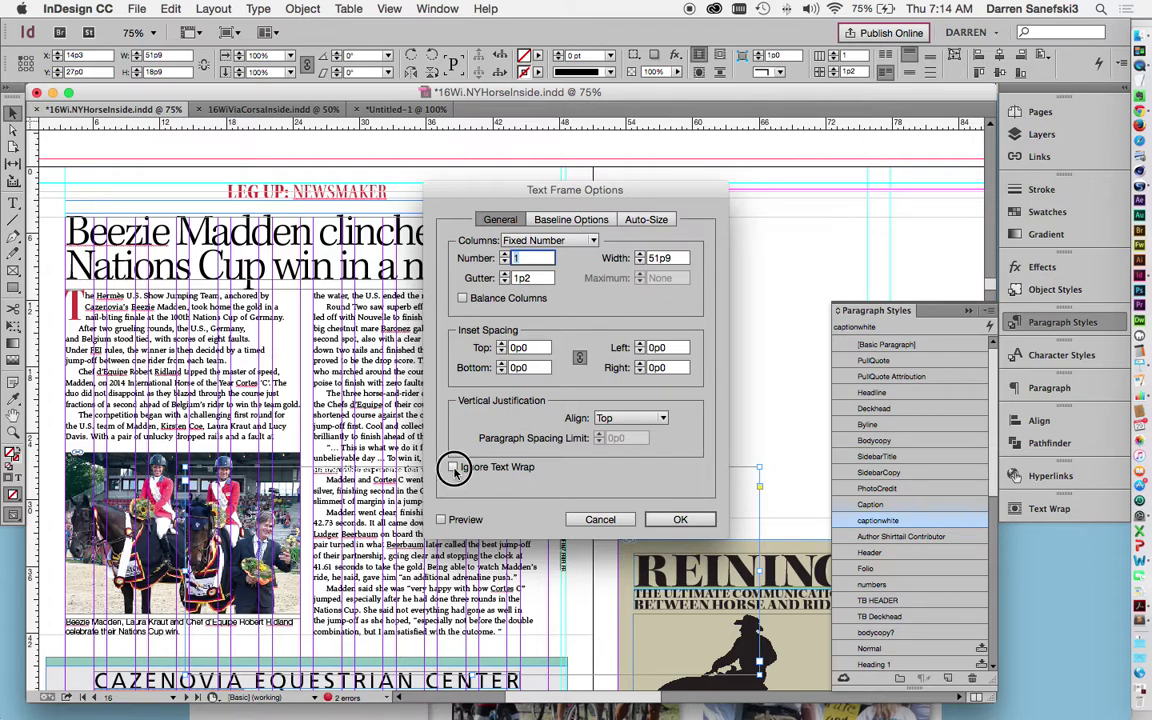
click(680, 519)
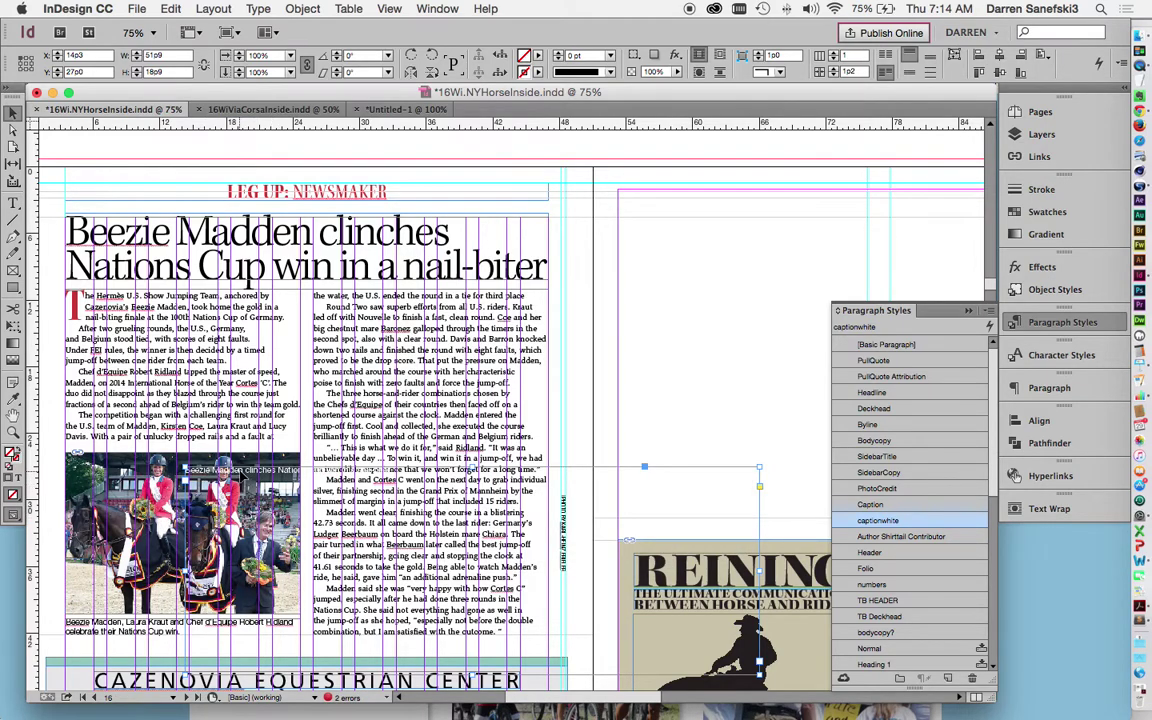
drag(214, 424, 678, 198)
Try the Author Shirttail Contributor, Header and Folio styles on the headline copy.
click(900, 537)
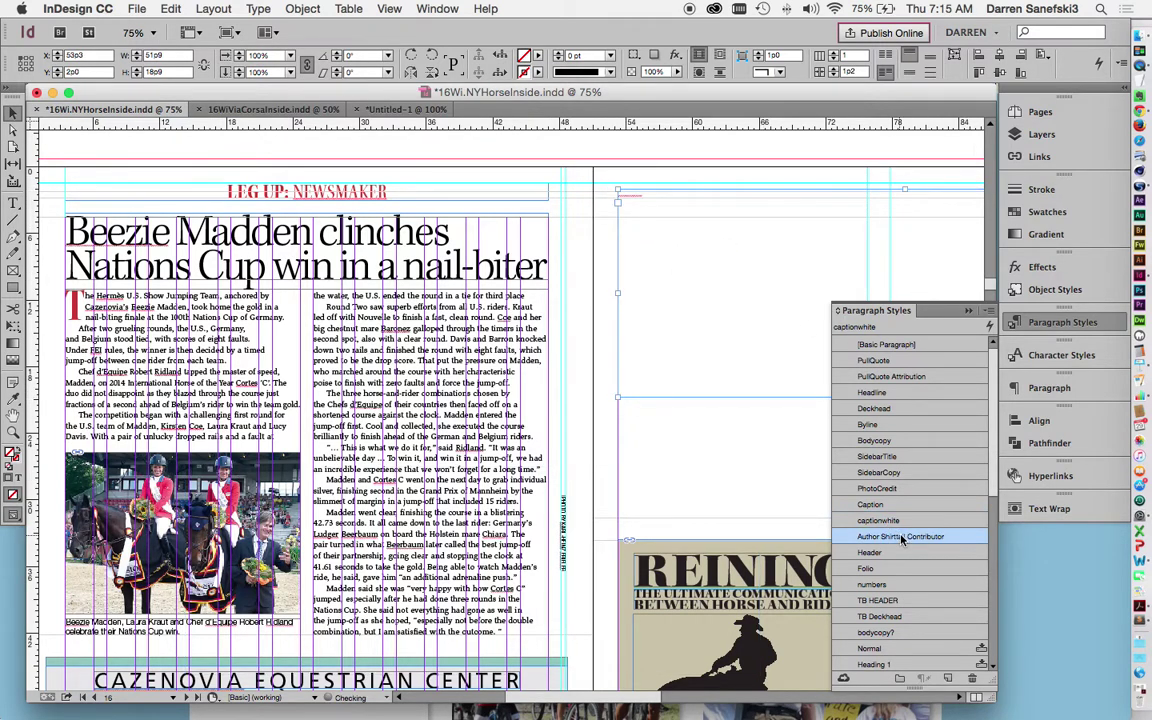
scroll(687, 287, right, 3)
scroll(687, 287, right, 2)
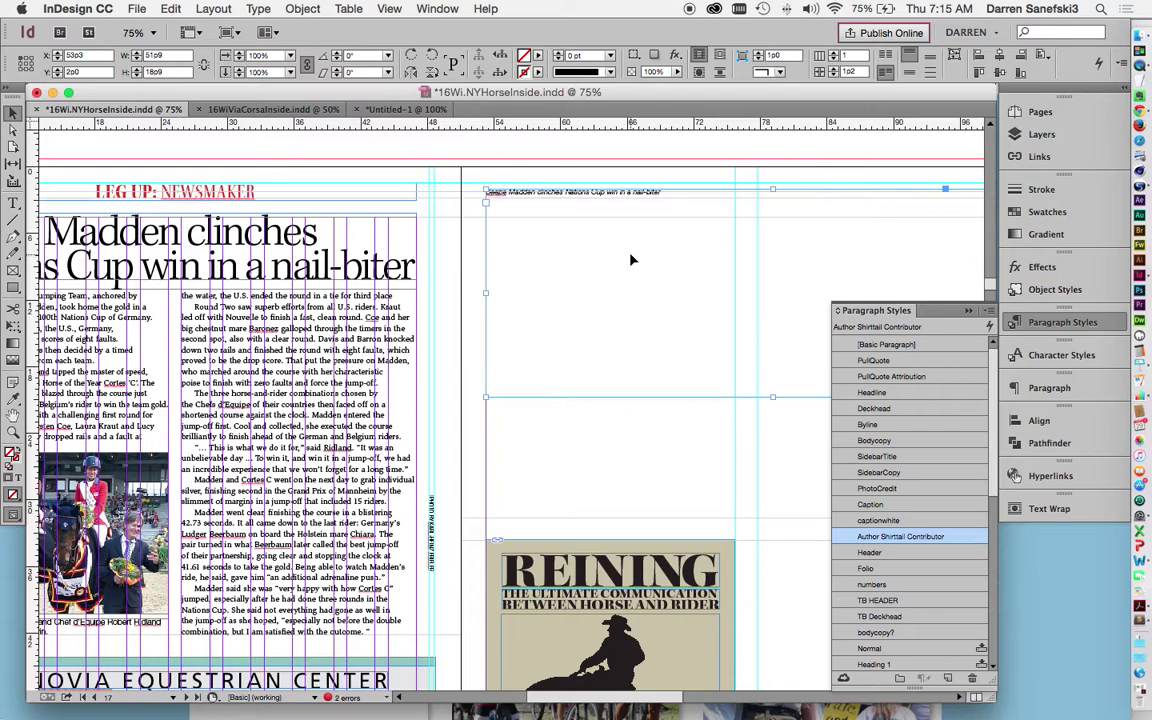
click(886, 553)
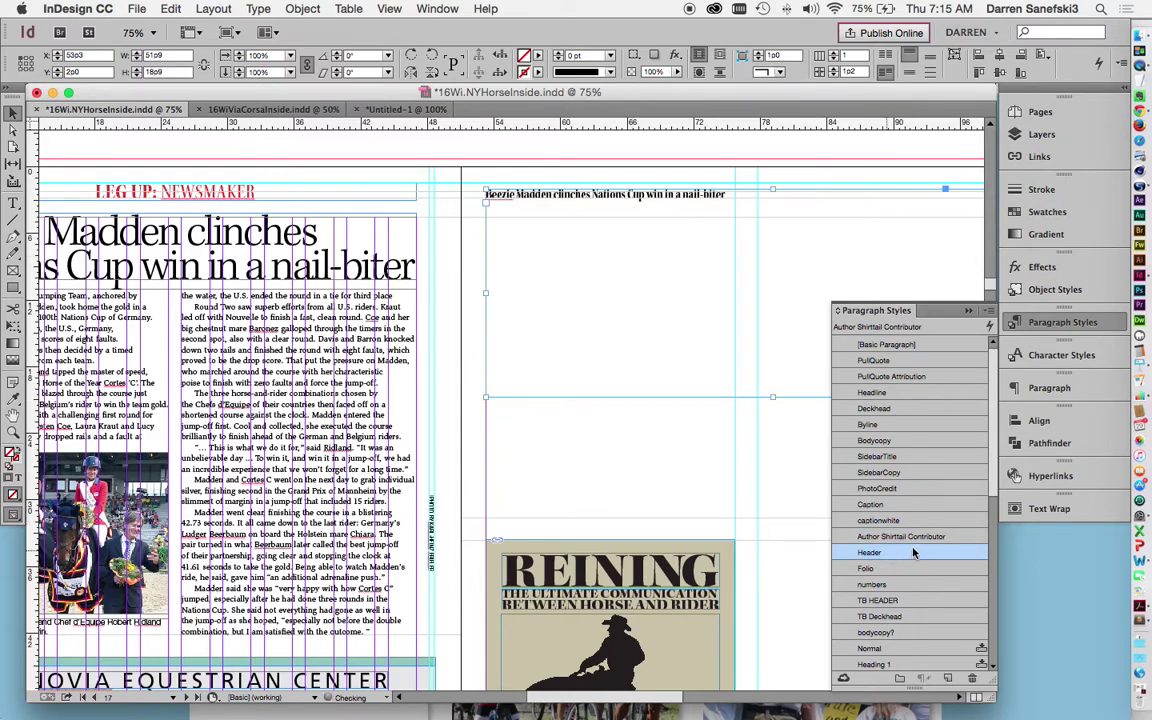
click(899, 570)
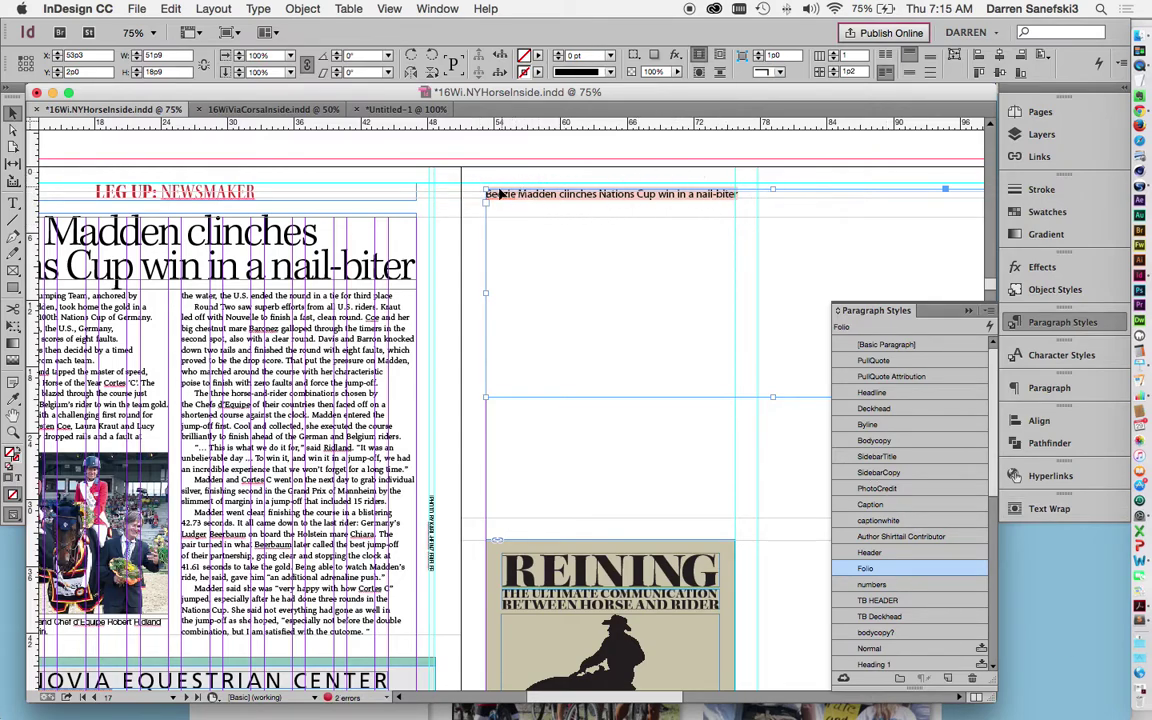
Select the trial headline frame and remove it from the page.
double_click(744, 194)
drag(740, 194, 485, 194)
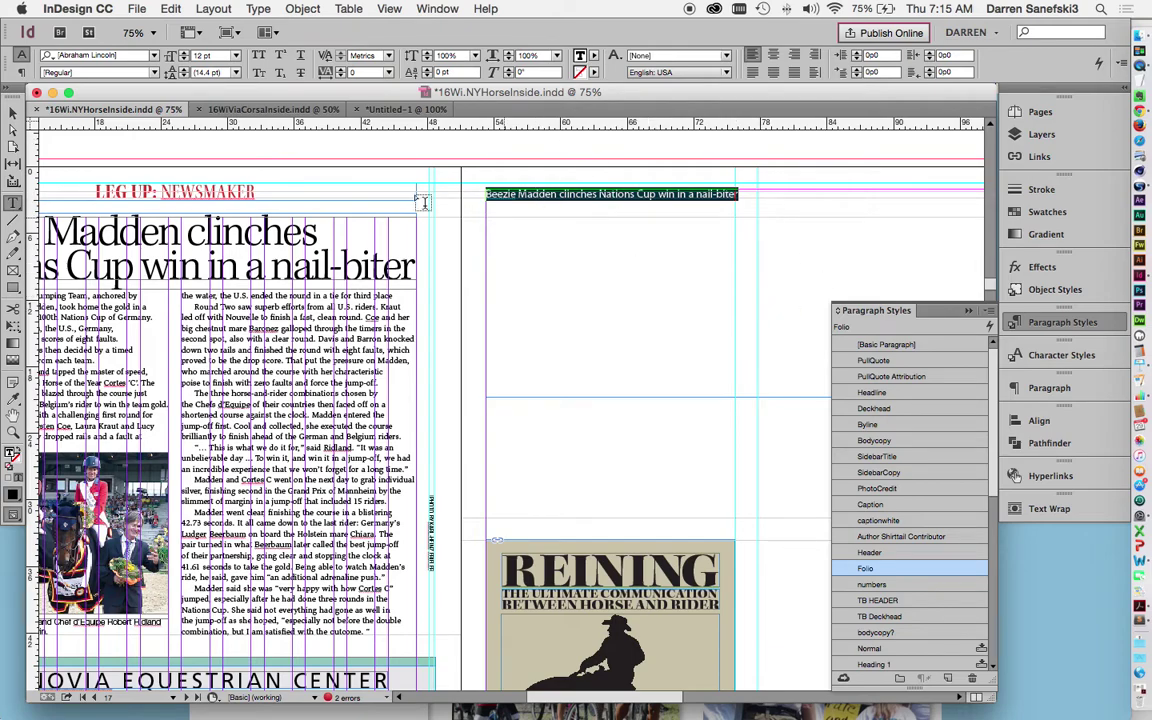
click(13, 112)
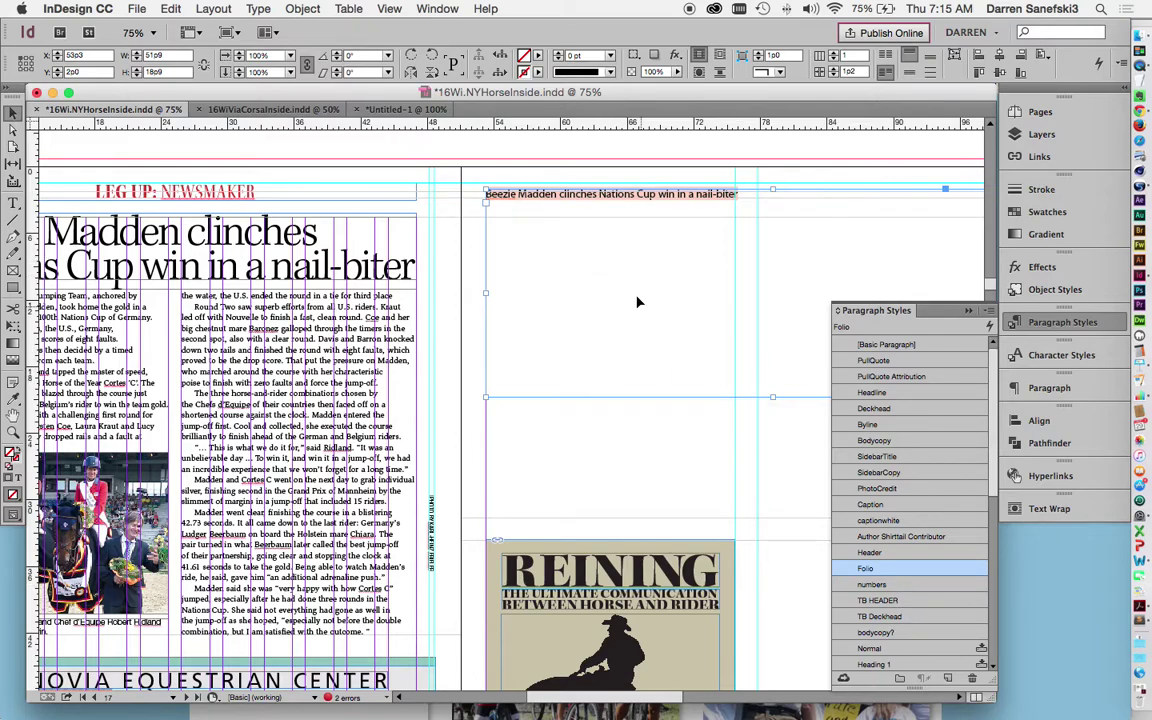
key(super+z)
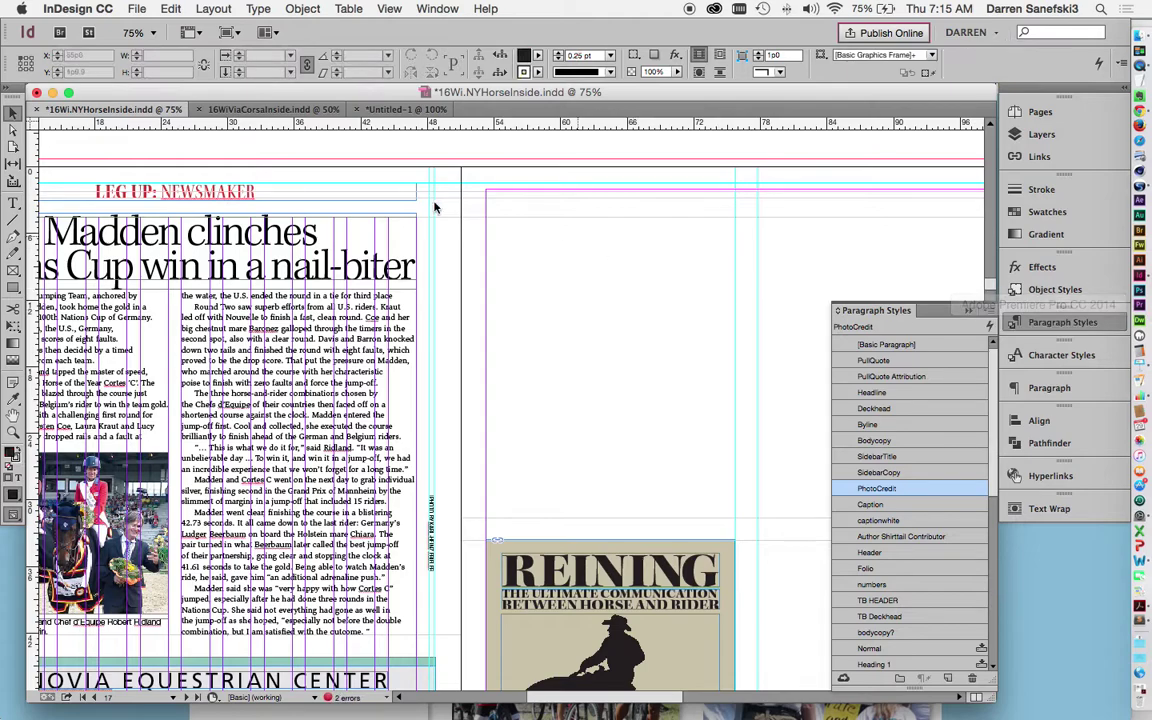
In Untitled-1, select the second and third paragraphs of the first column and open the Paragraph Styles menu.
click(400, 110)
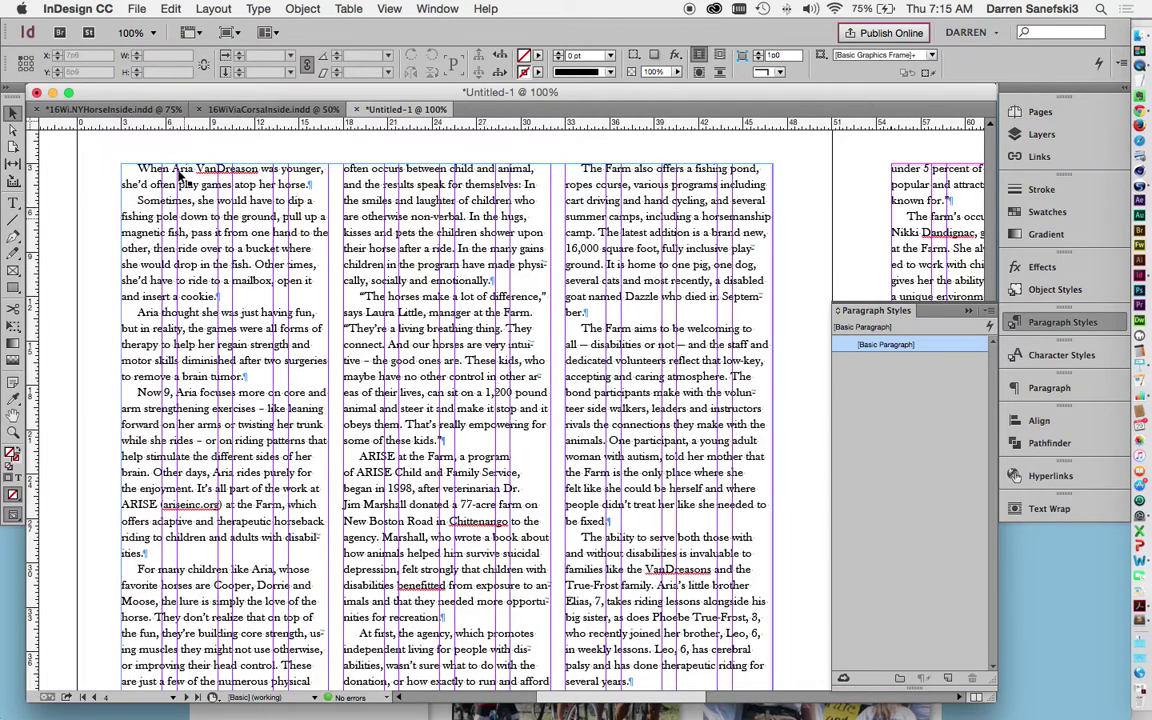
double_click(217, 233)
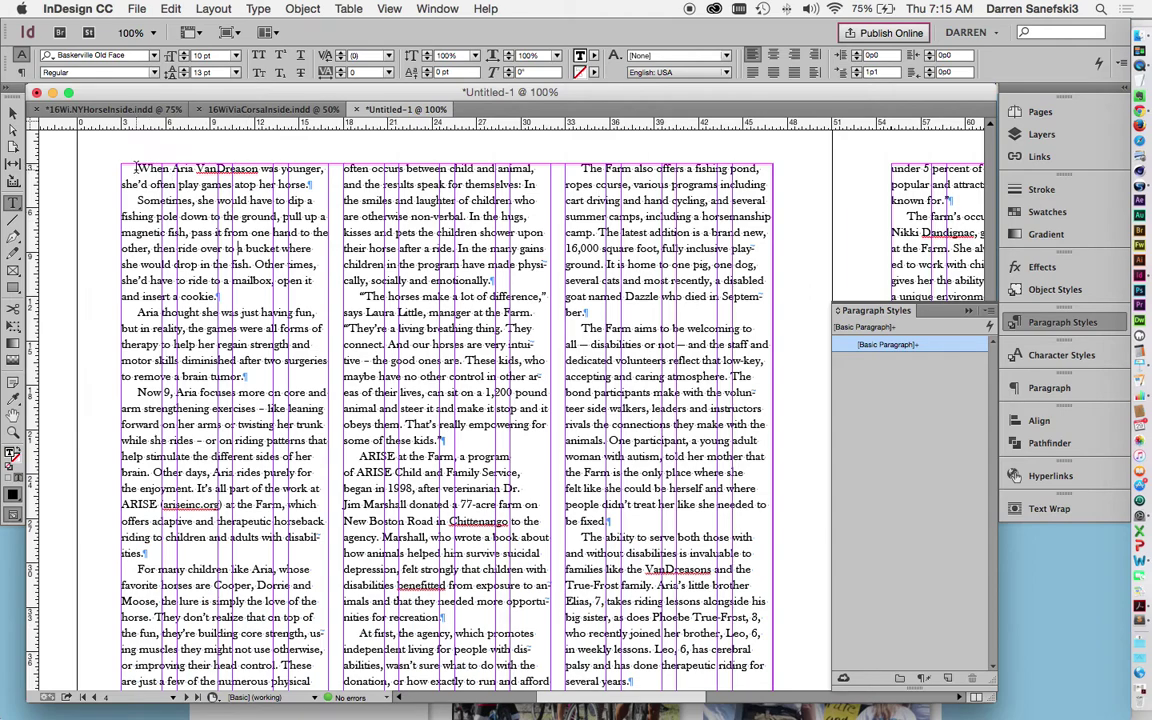
drag(137, 167, 250, 377)
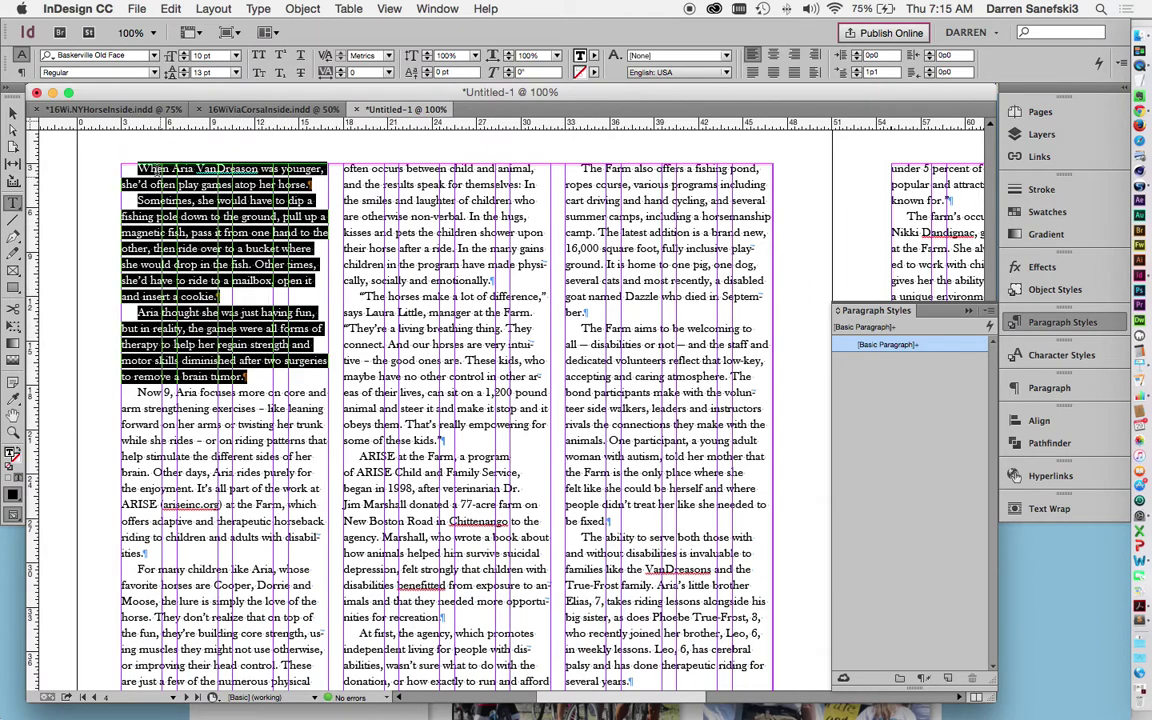
drag(133, 166, 287, 360)
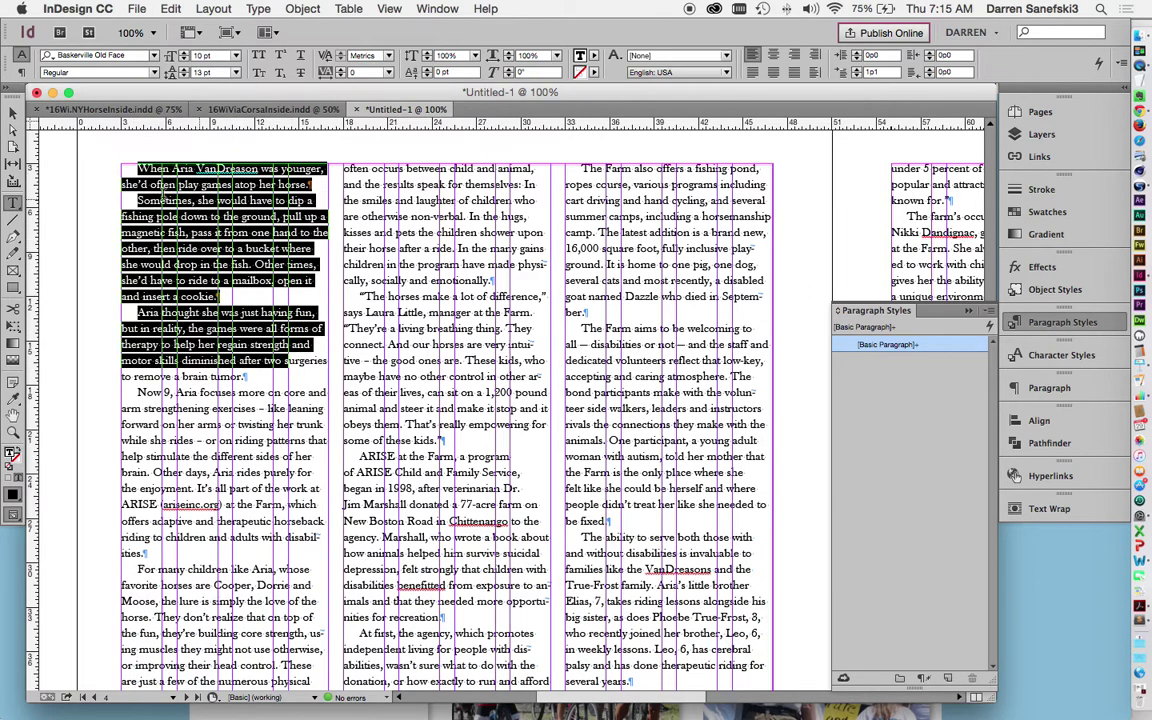
drag(157, 184, 268, 280)
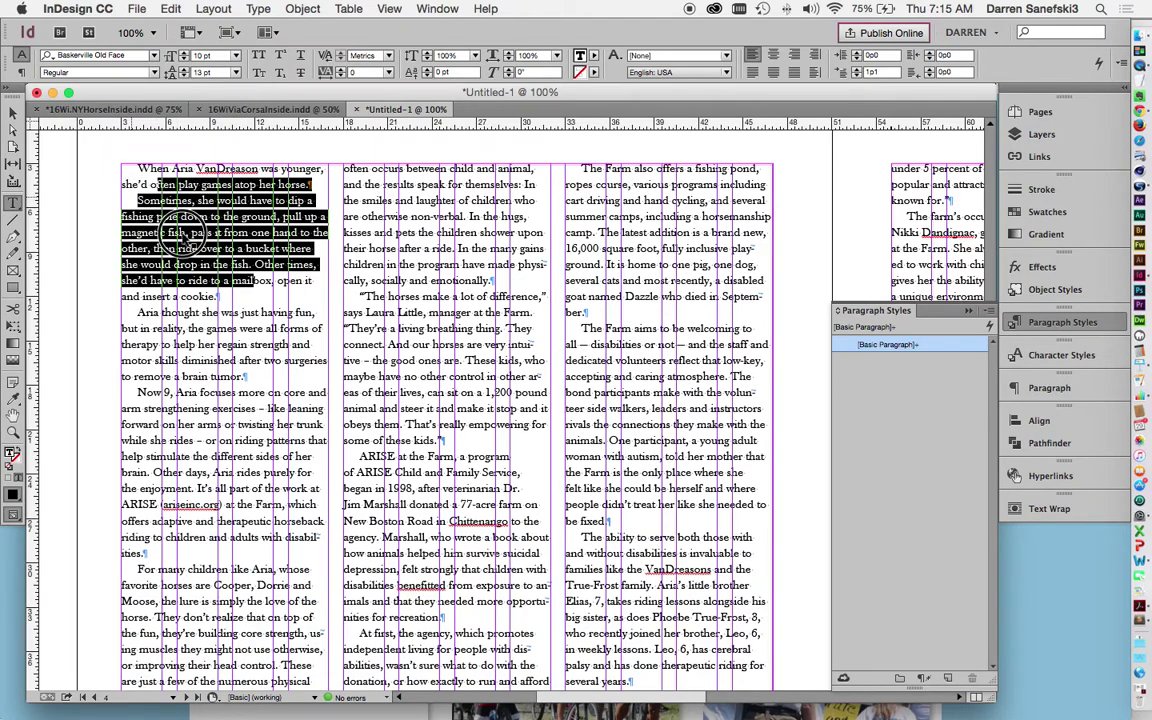
drag(137, 200, 233, 360)
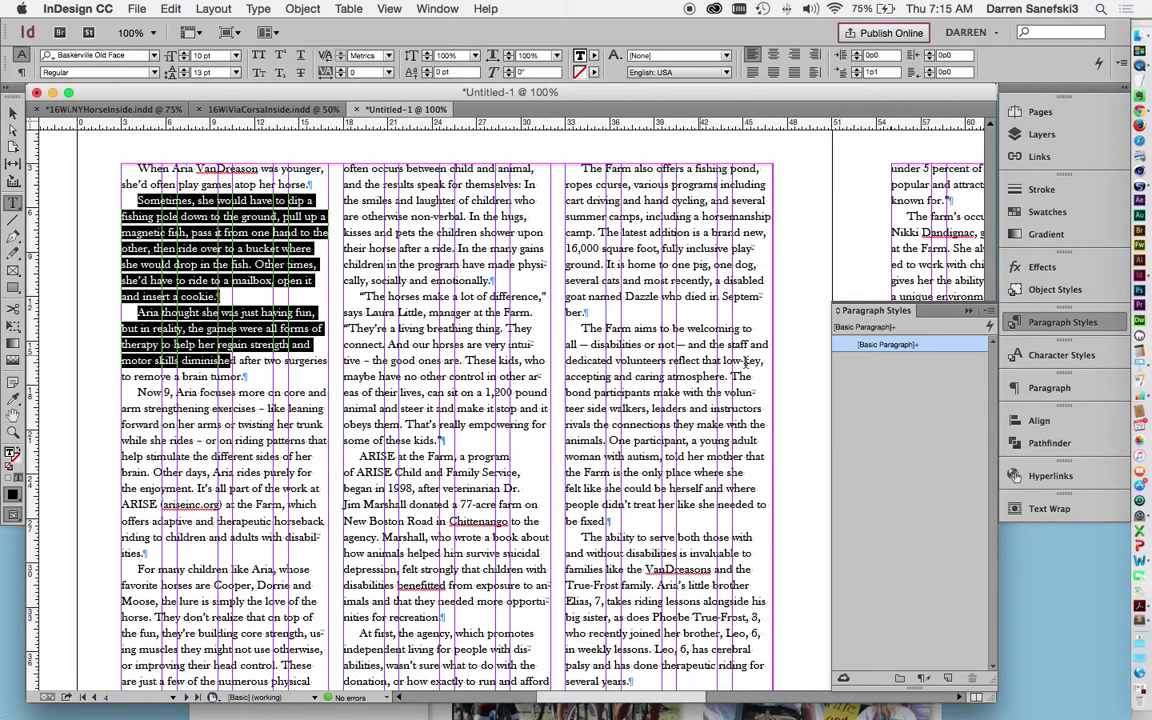
click(989, 312)
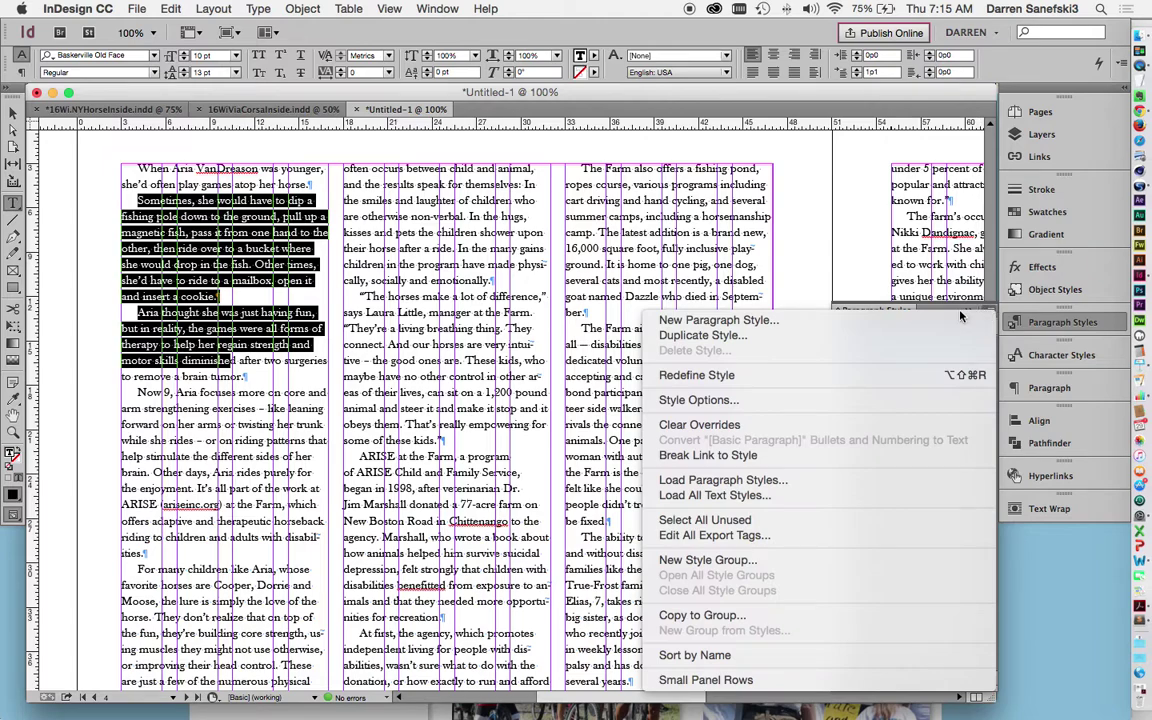
Create a new paragraph style named 'Body Copy' from the selected Baskerville Old Face 10 pt text.
click(809, 322)
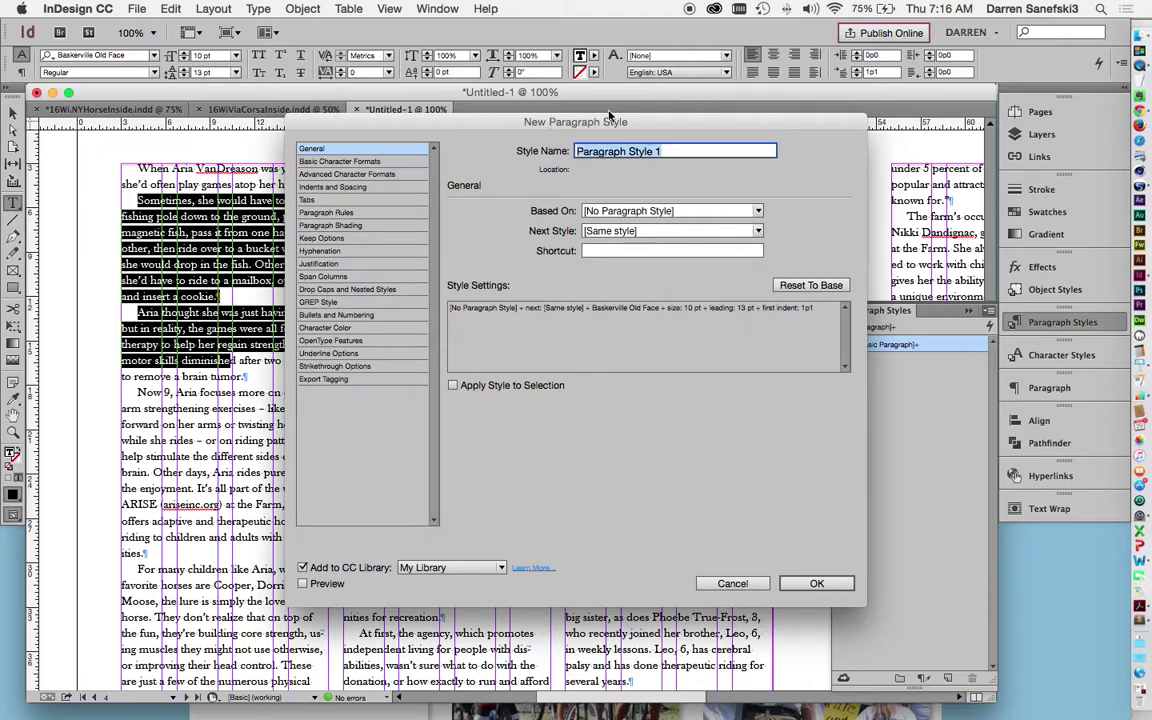
drag(609, 115, 735, 83)
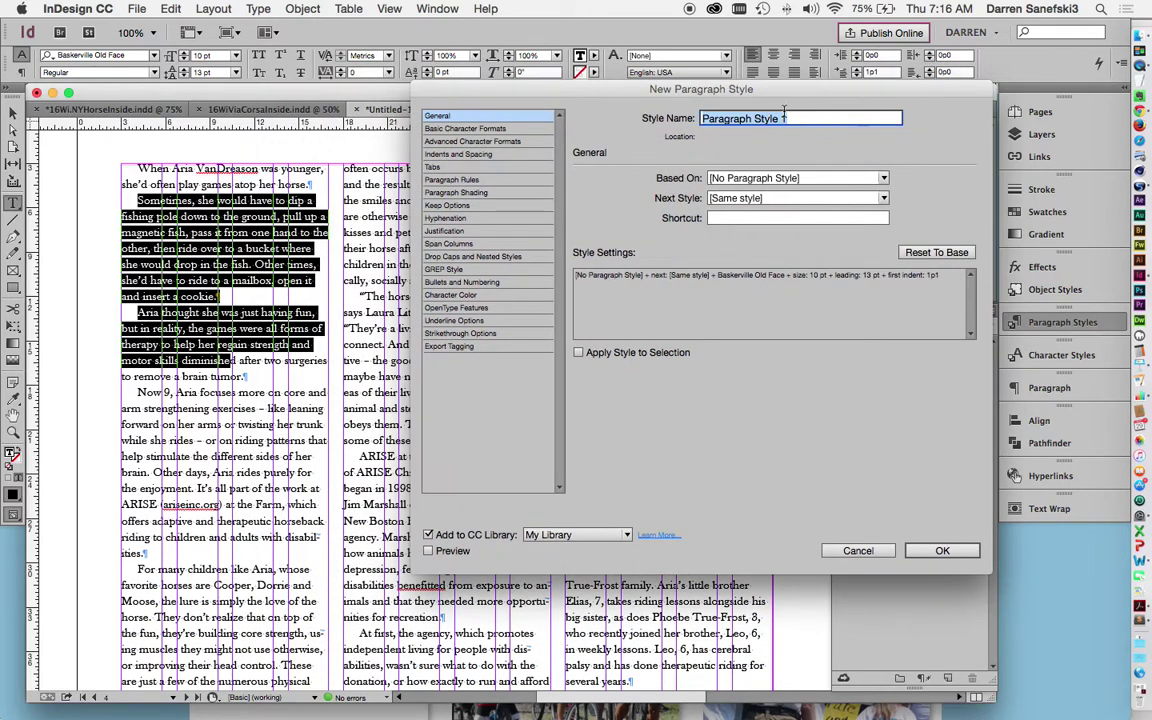
text(Body Copy)
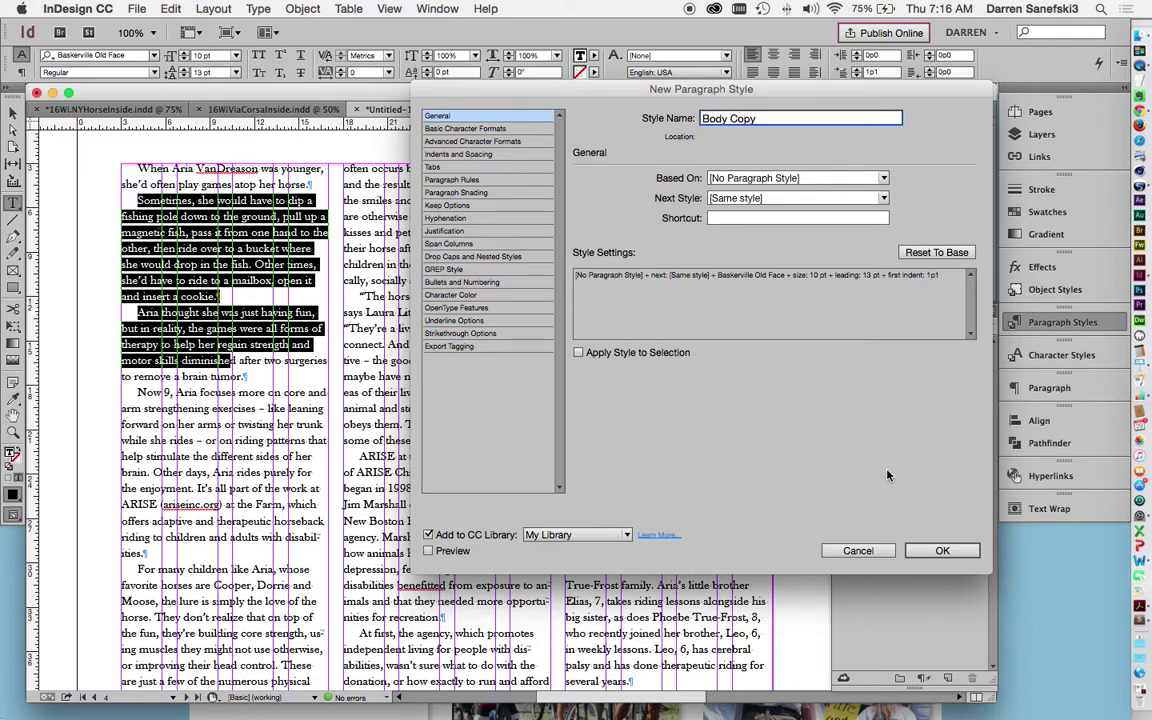
click(943, 550)
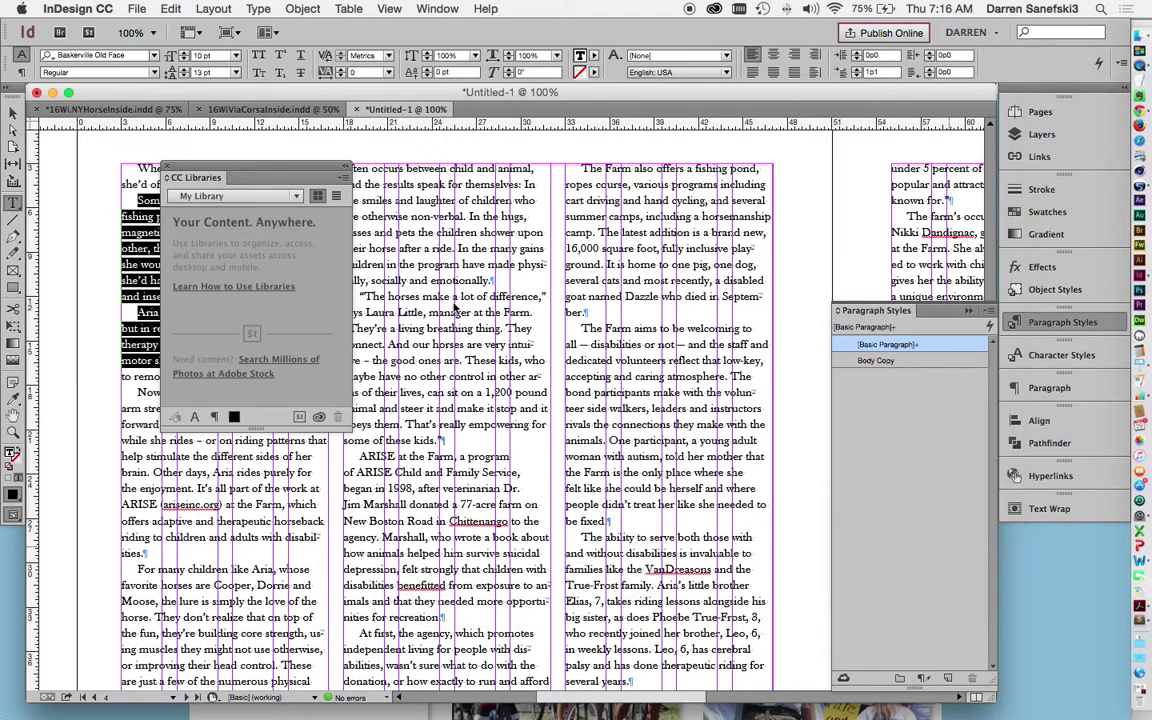
Close the Libraries panel and return to the 16Wi.NYHorseInside.indd layout to review its styles.
click(167, 169)
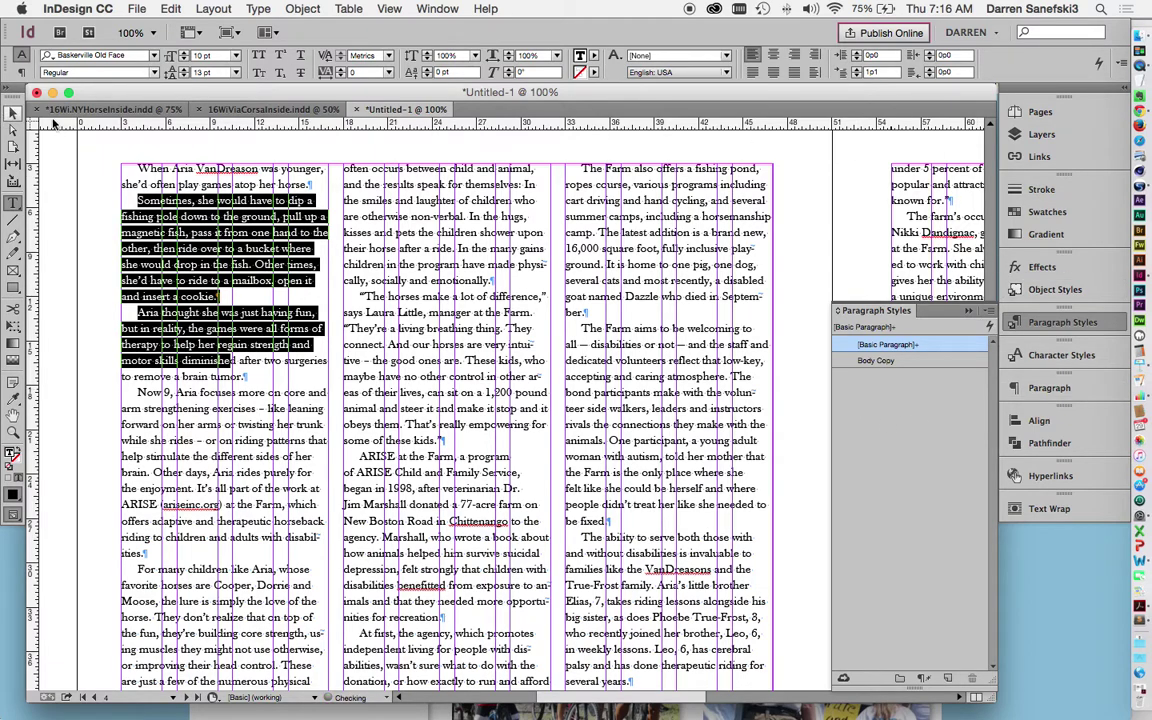
click(112, 108)
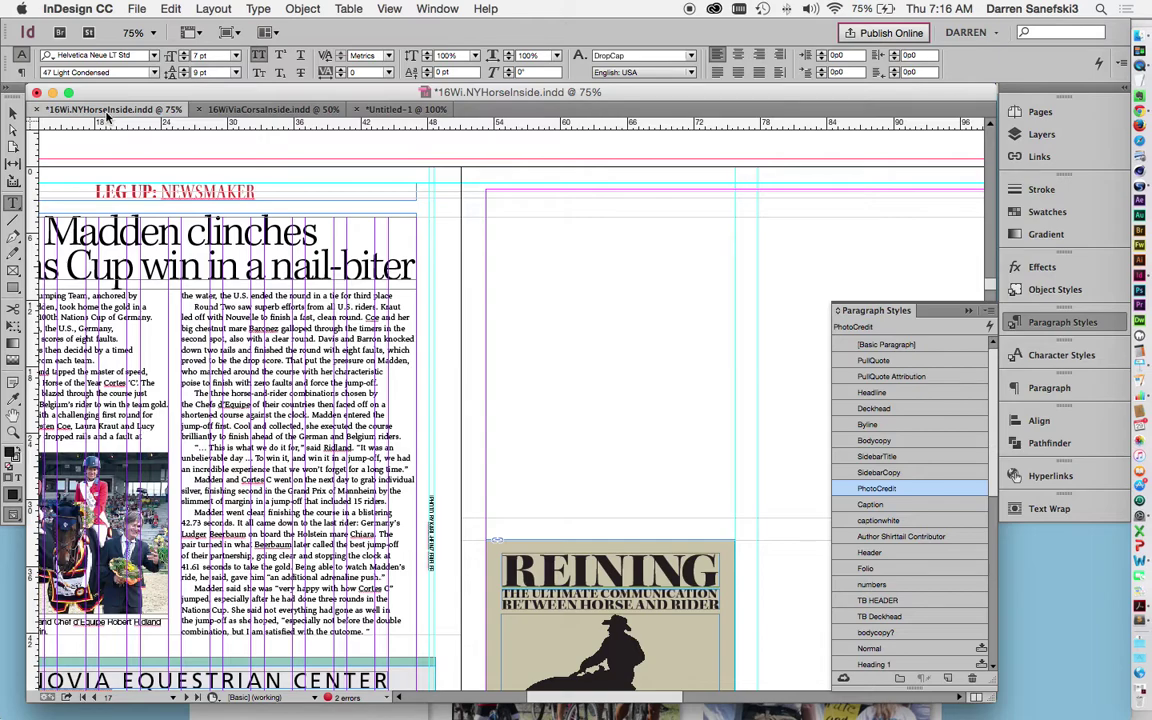
scroll(154, 166, left, 4)
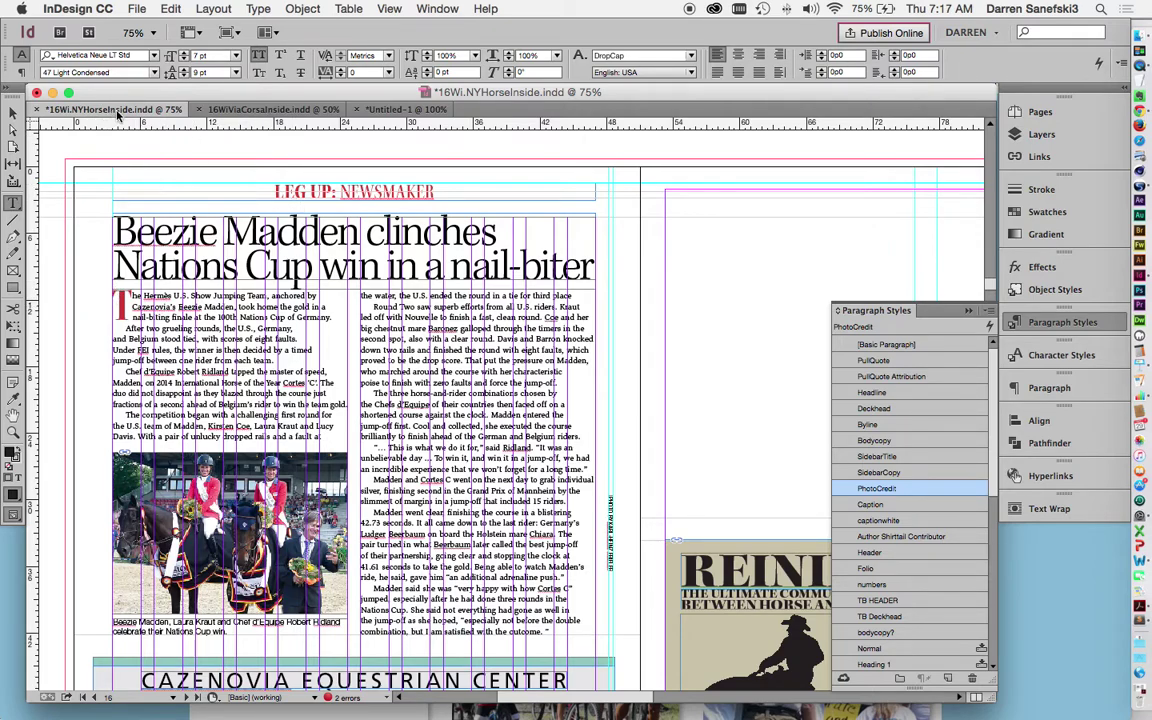
In Untitled-1, give the article's opening W a three-line drop cap.
click(405, 109)
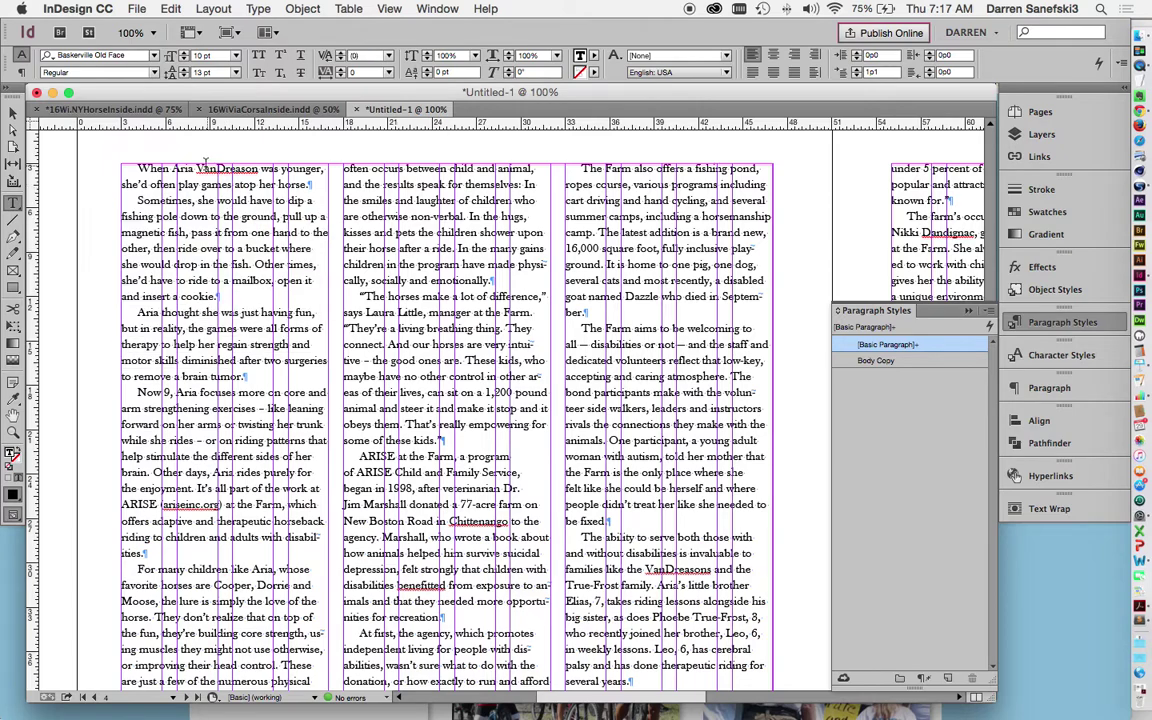
drag(136, 168, 147, 168)
scroll(395, 183, left, 3)
scroll(395, 183, left, 5)
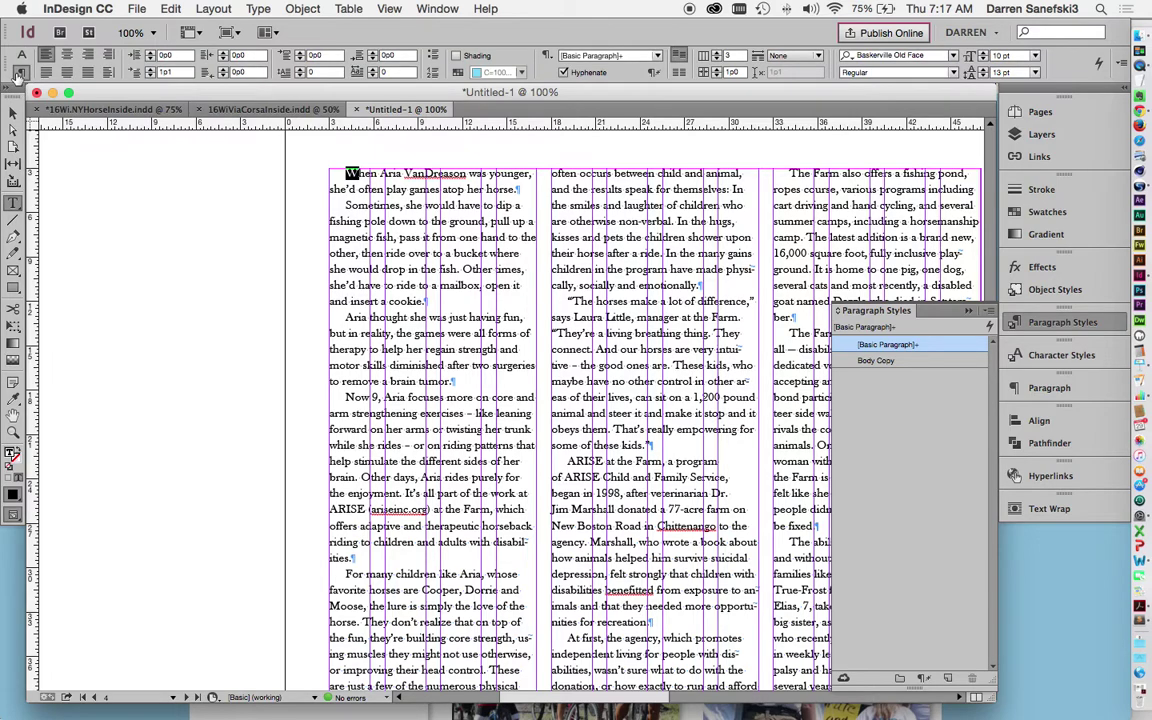
click(20, 73)
click(300, 72)
click(300, 72)
click(300, 72)
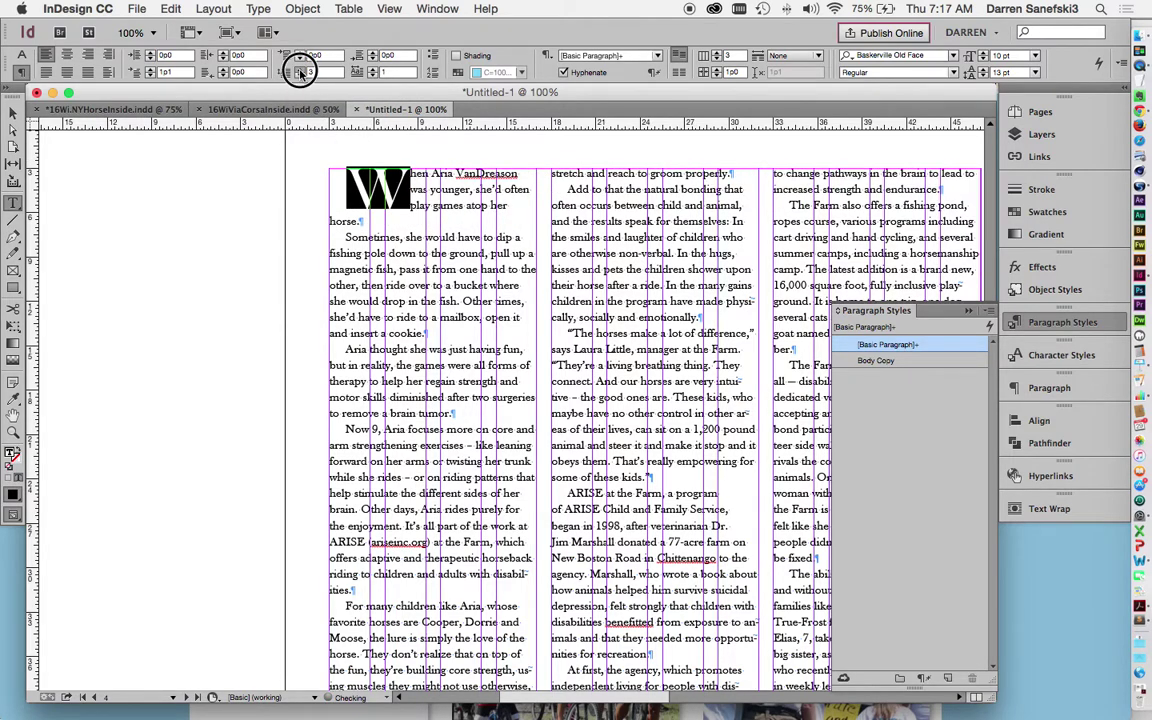
click(300, 72)
click(300, 72)
click(300, 72)
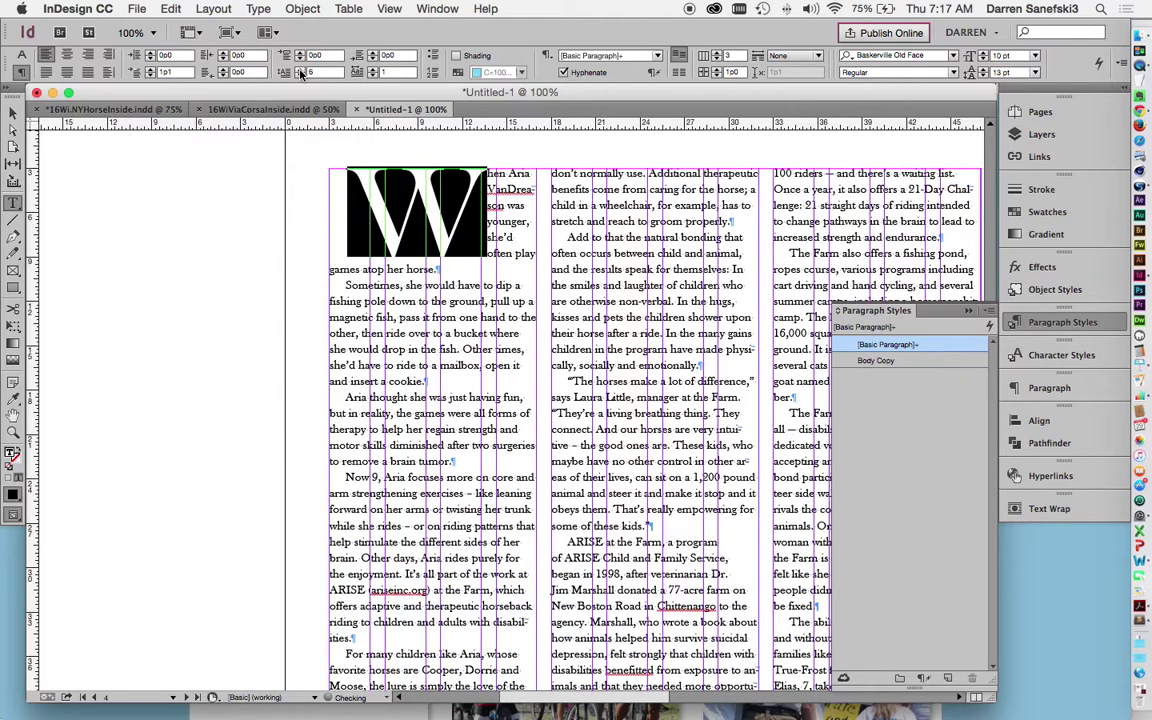
click(300, 72)
click(300, 76)
click(300, 76)
click(300, 76)
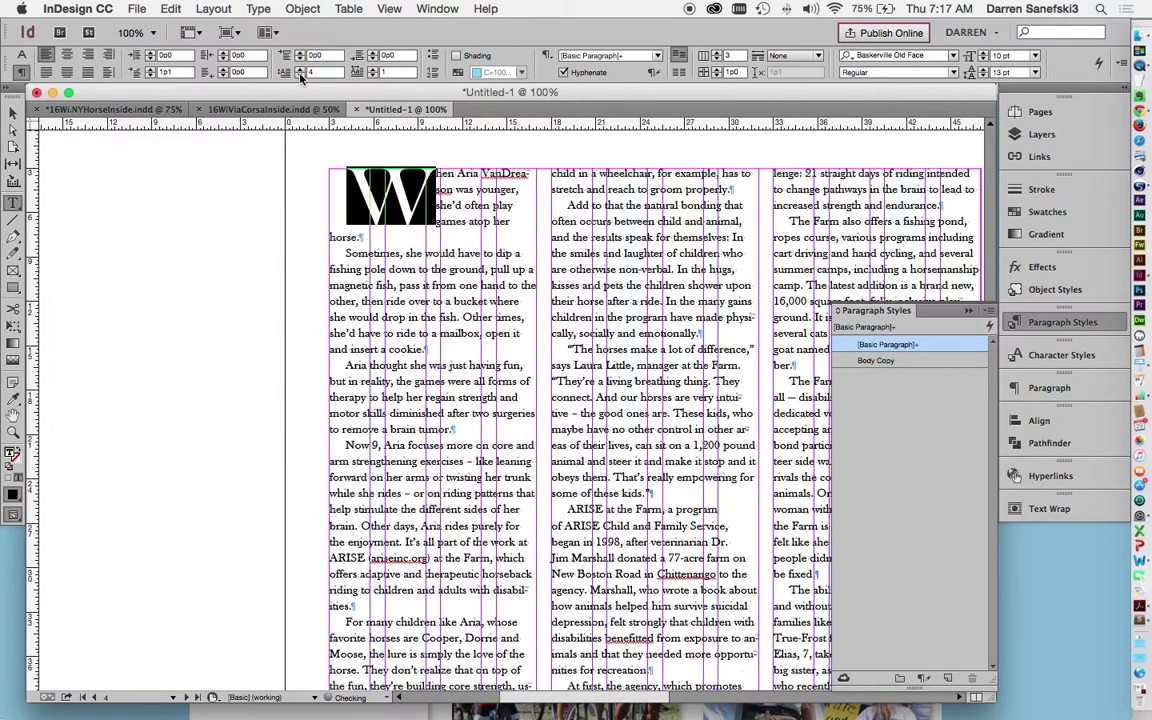
click(300, 76)
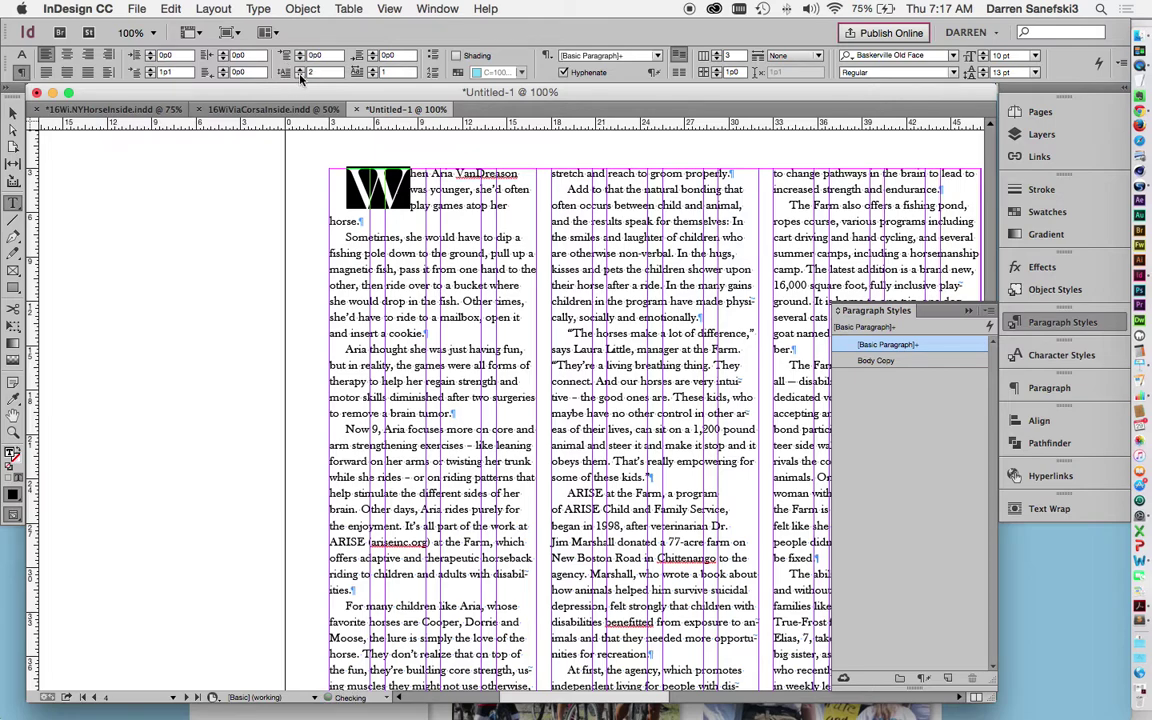
click(300, 68)
Set the first paragraph's first-line indent to 0.
click(178, 73)
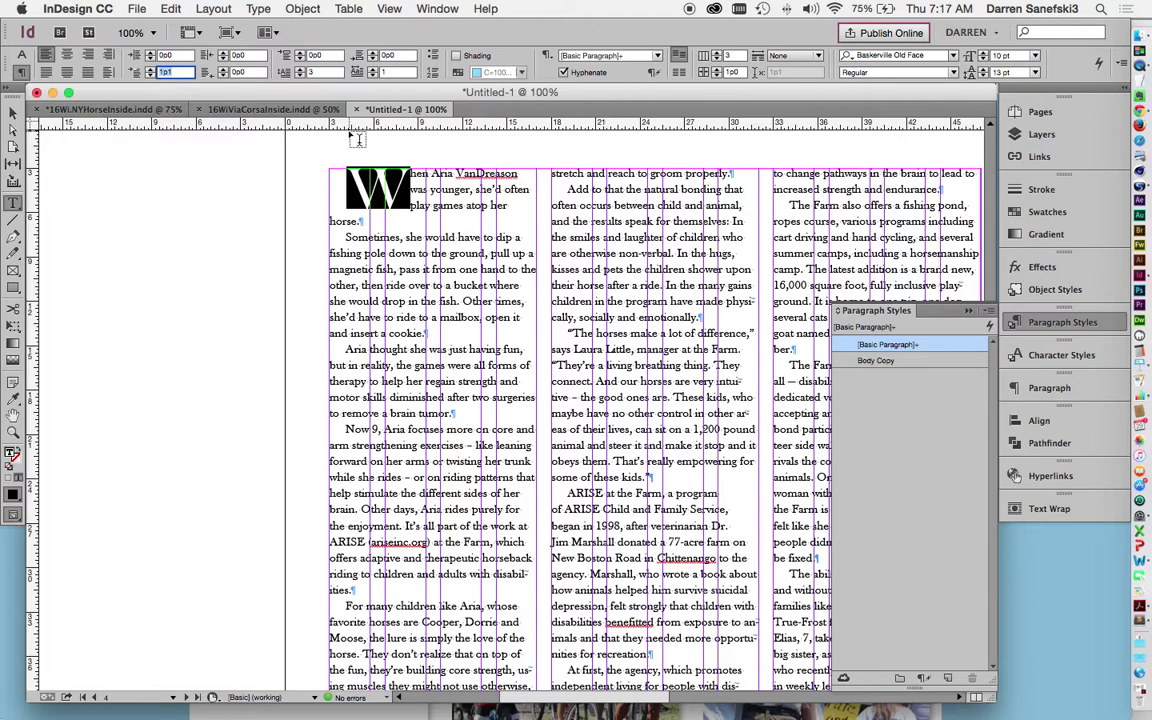
text(0)
key(Return)
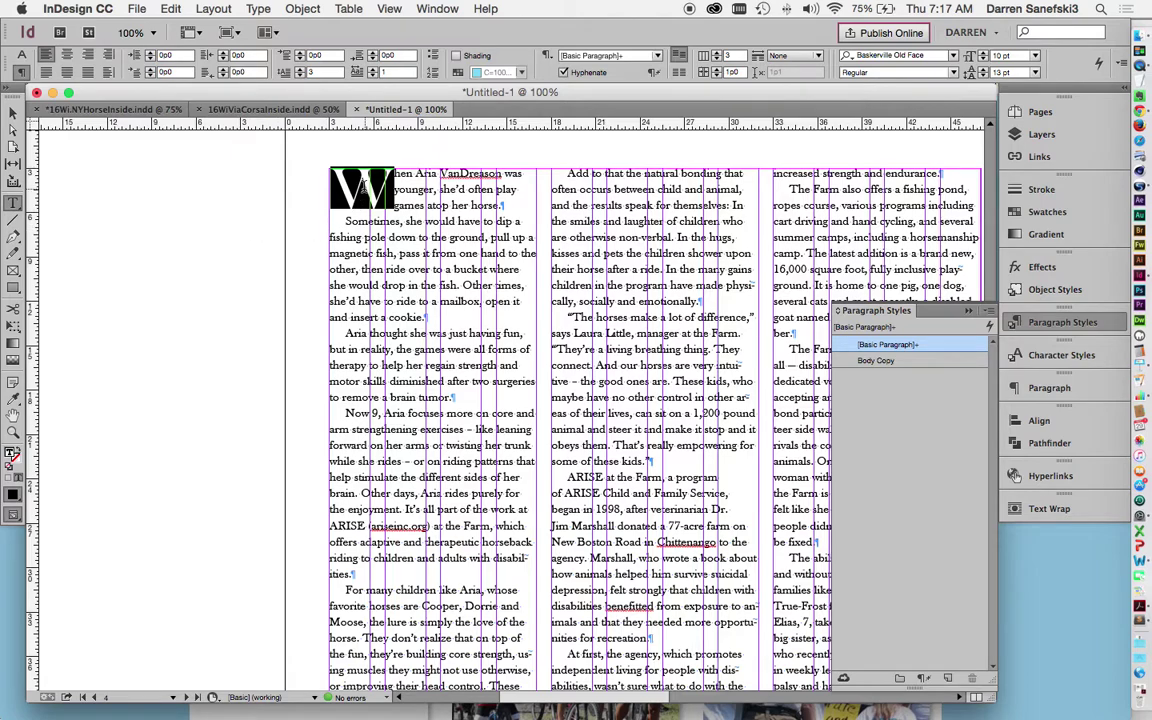
Set the drop-cap W in Helvetica Neue LT Std 75 Bold.
click(370, 186)
click(21, 53)
click(154, 57)
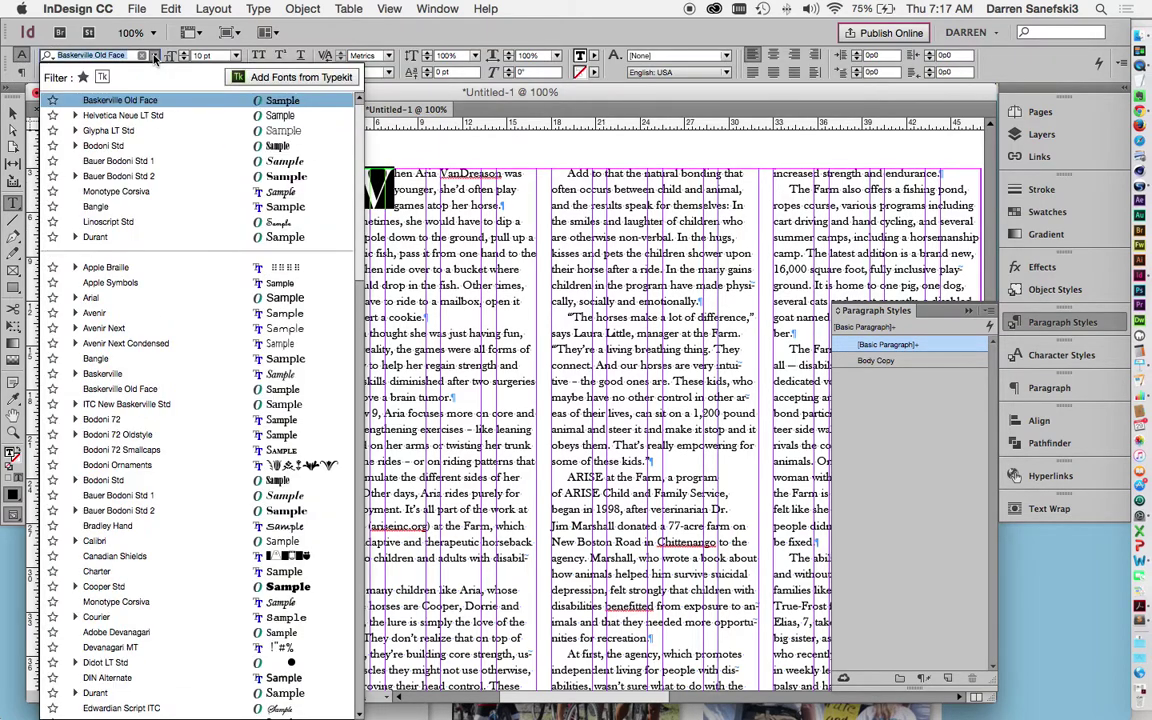
click(167, 118)
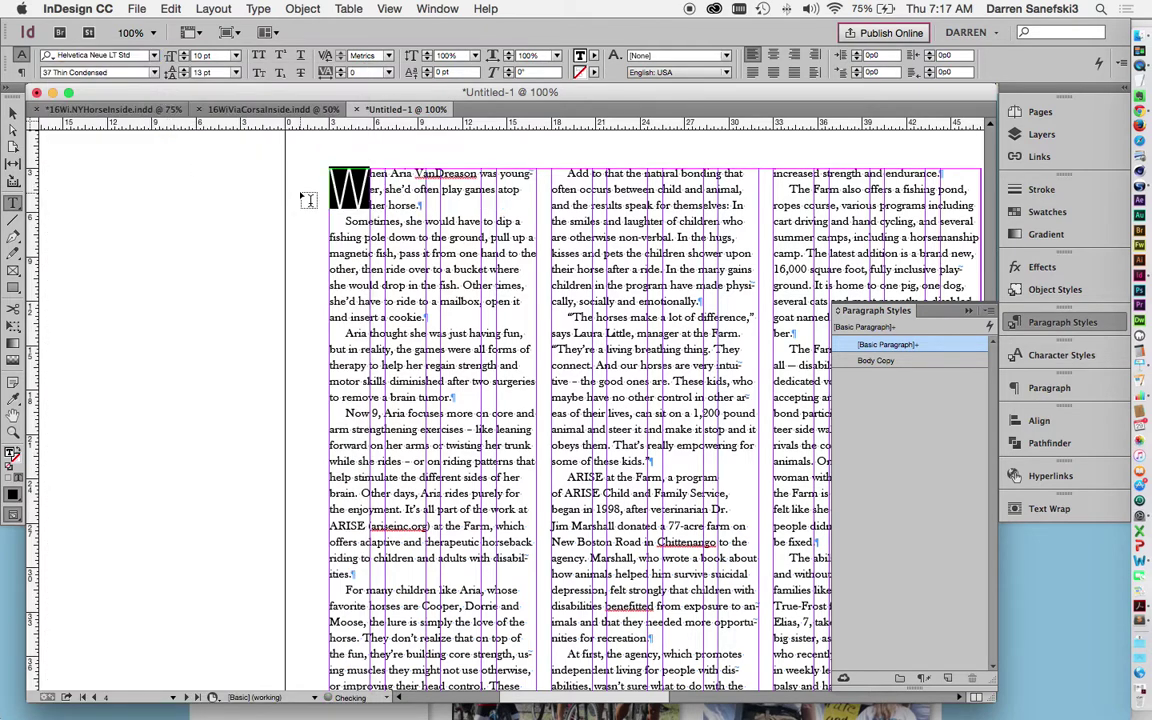
click(143, 73)
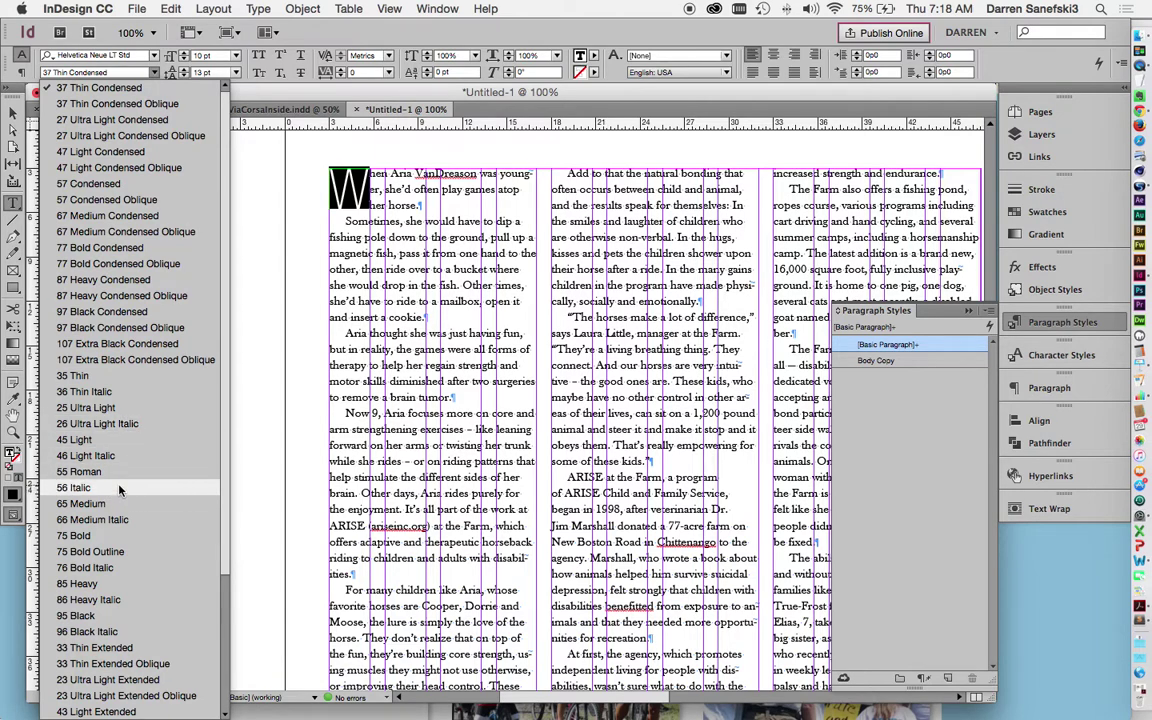
click(116, 539)
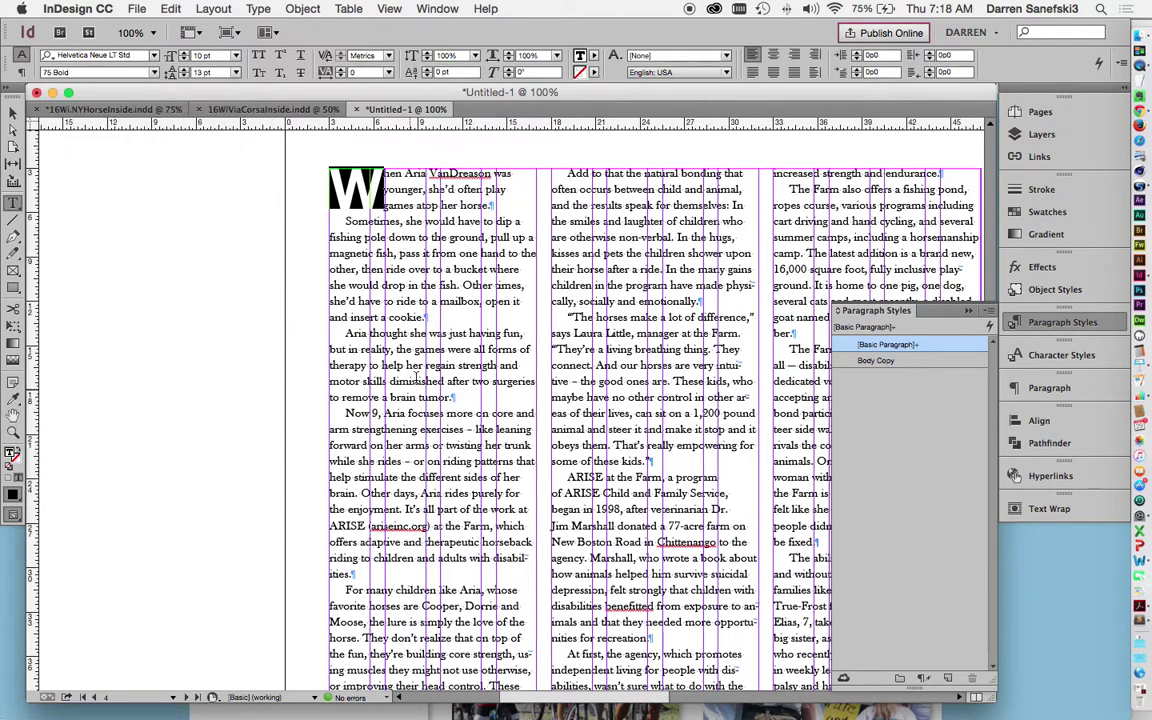
Colour the drop-cap W red with the C=15 M=100 Y=100 K=0 swatch, then deselect.
click(1048, 213)
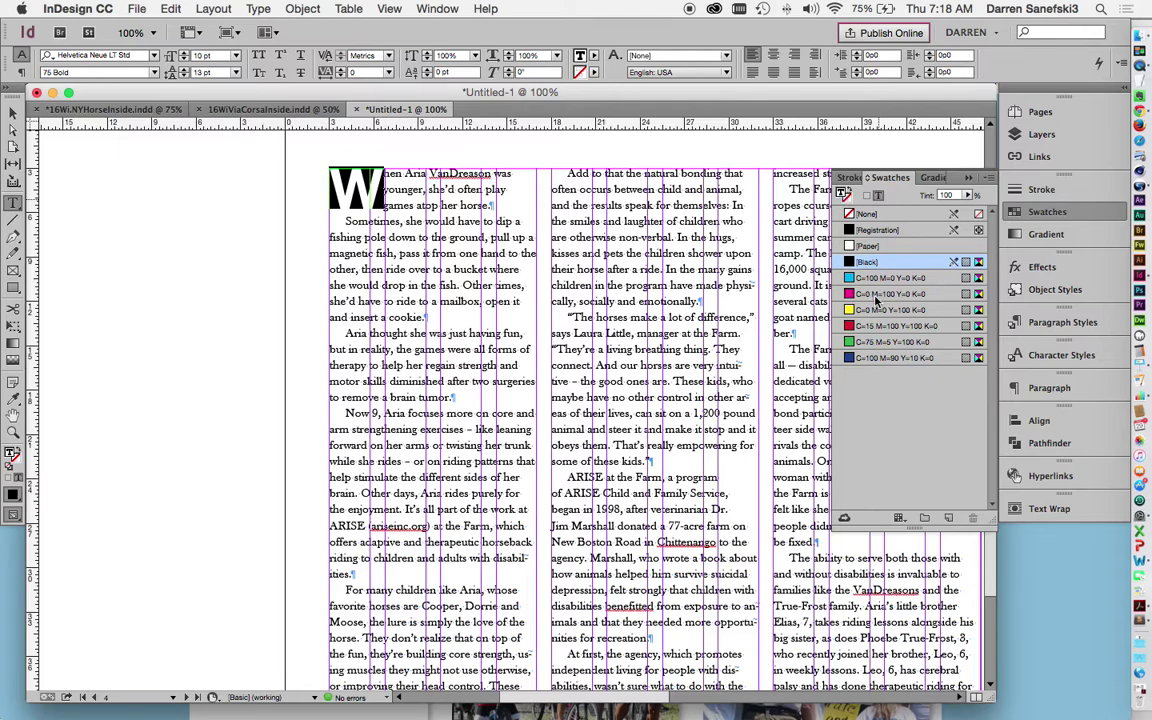
click(880, 326)
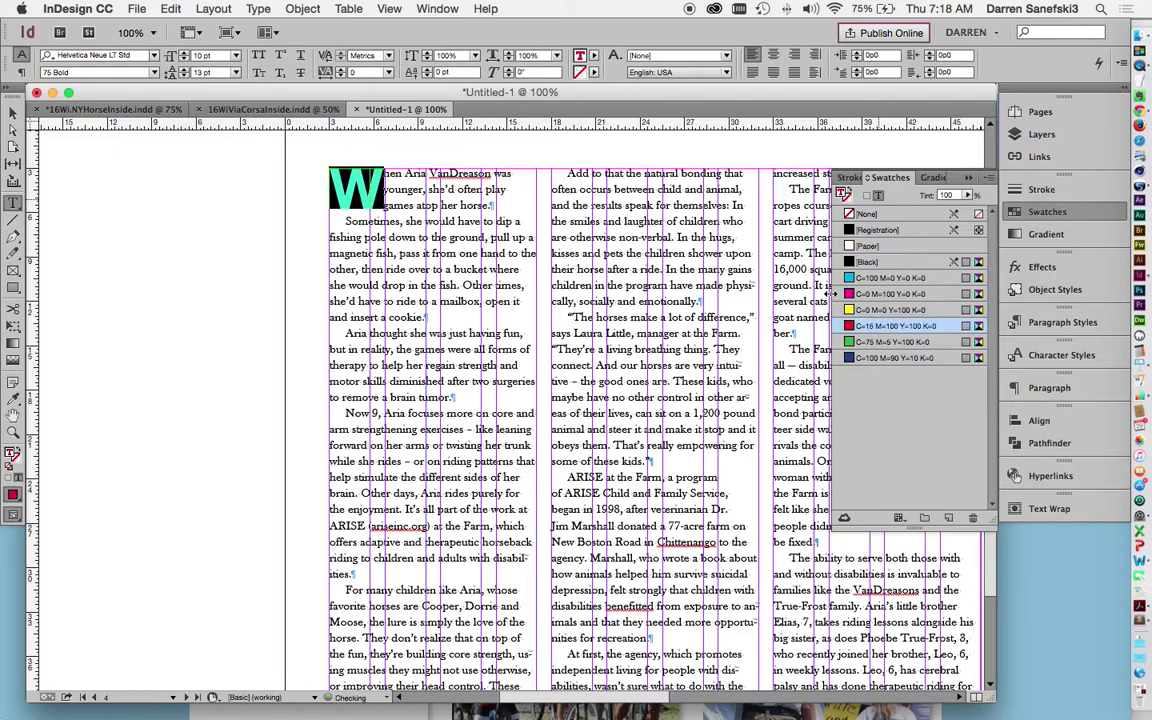
click(12, 112)
click(81, 194)
scroll(310, 303, right, 5)
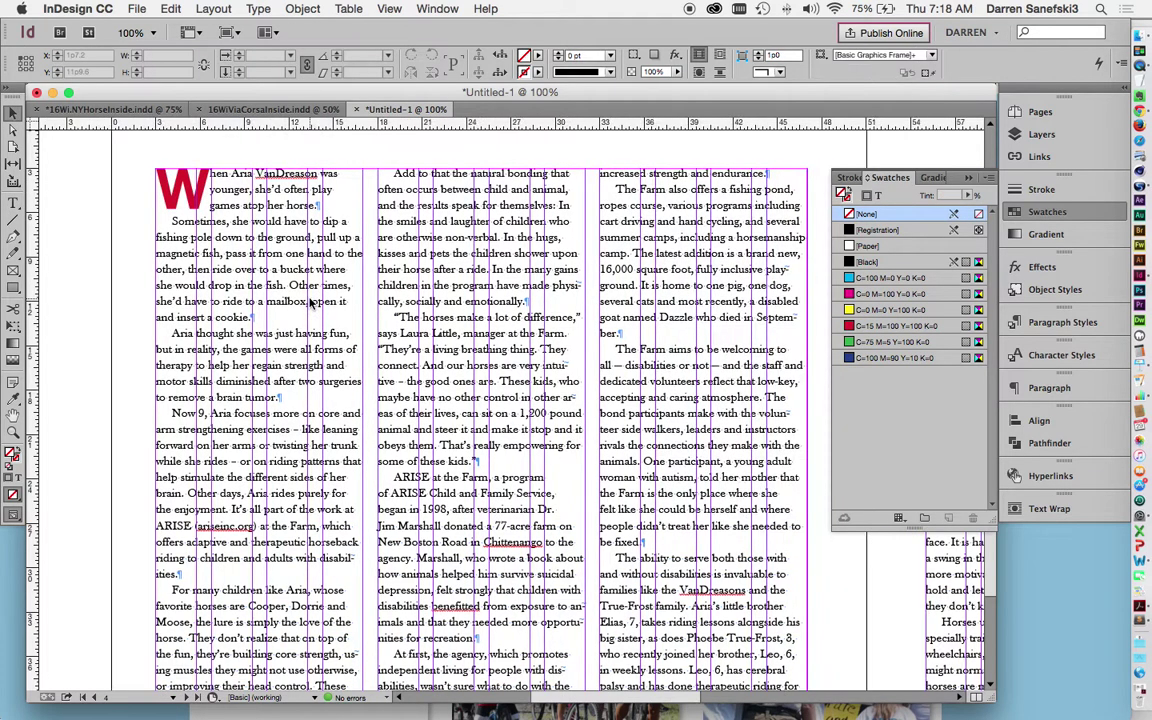
Colour the word 'ground,' in the first column red with the C=15 M=100 Y=100 K=0 swatch.
scroll(310, 303, down, 2)
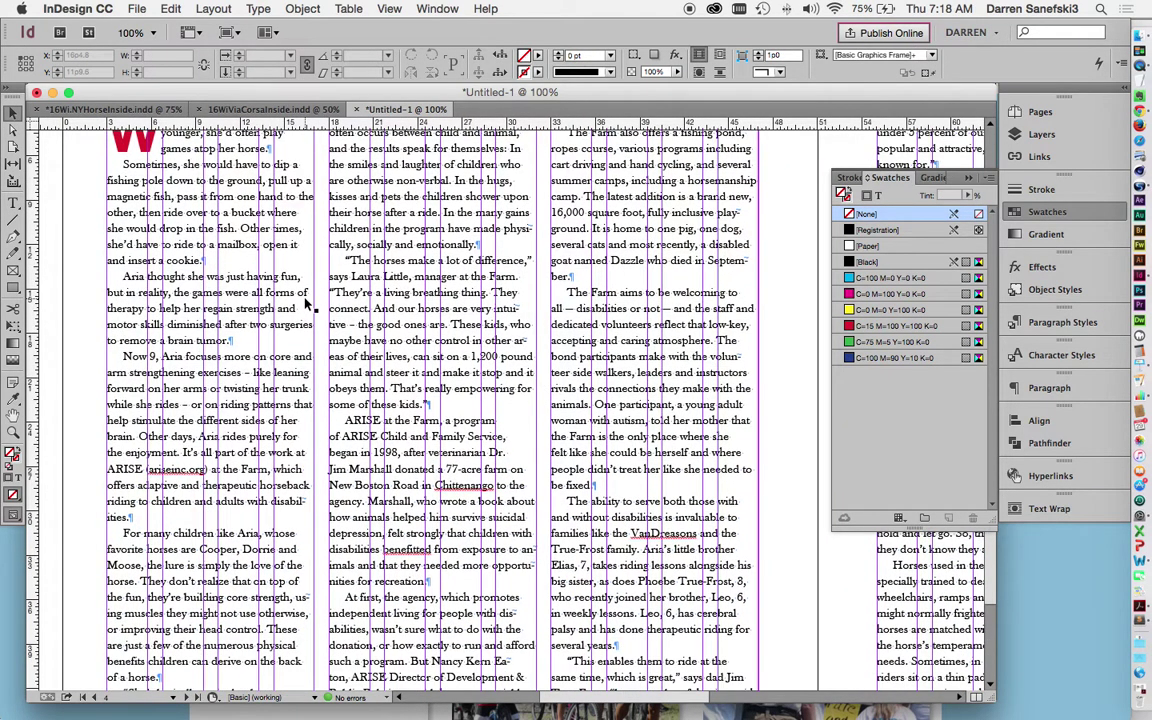
scroll(307, 303, up, 1)
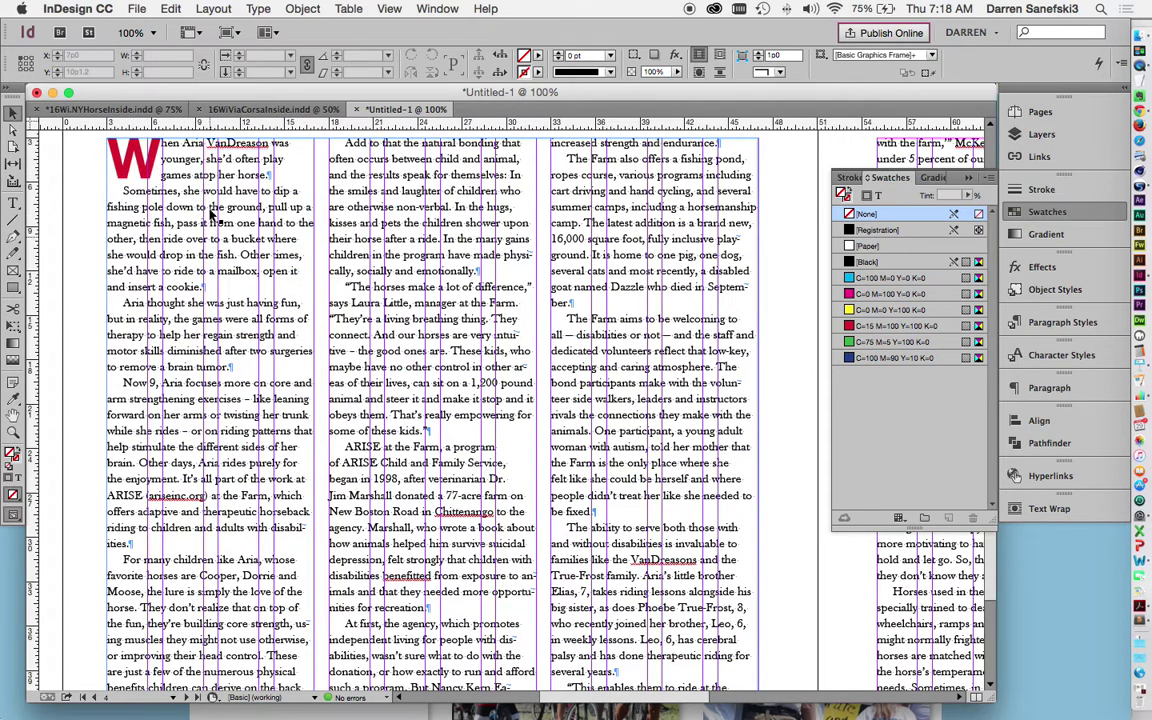
key(t)
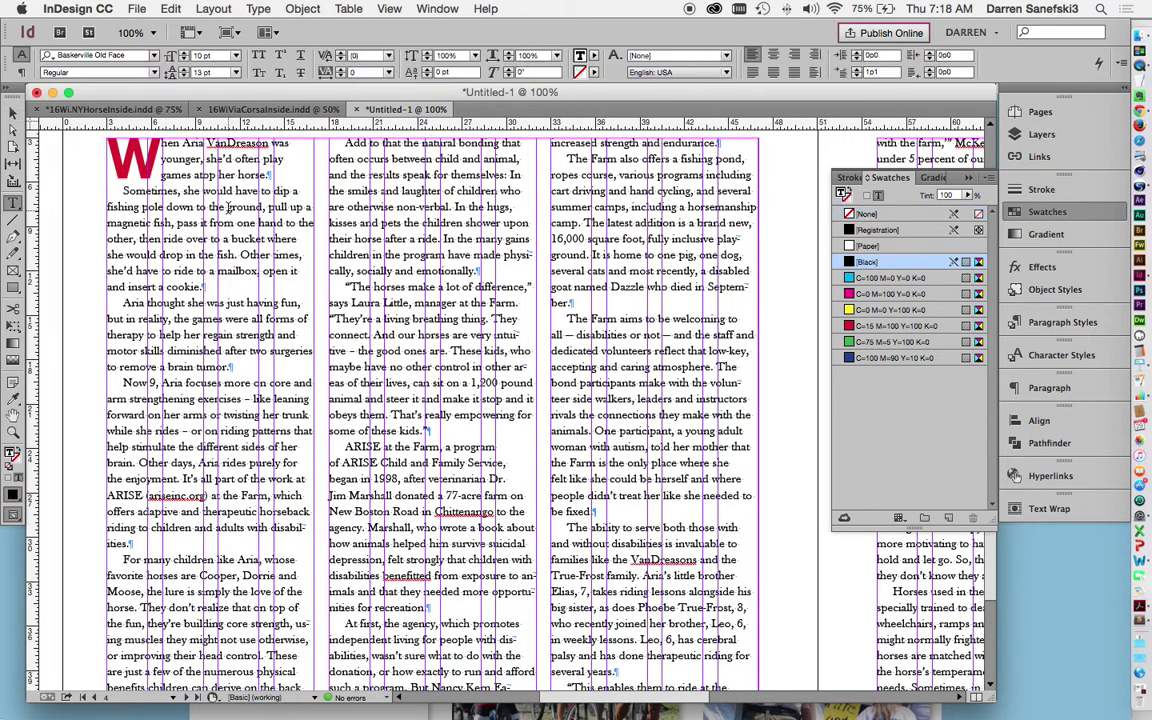
drag(227, 206, 263, 206)
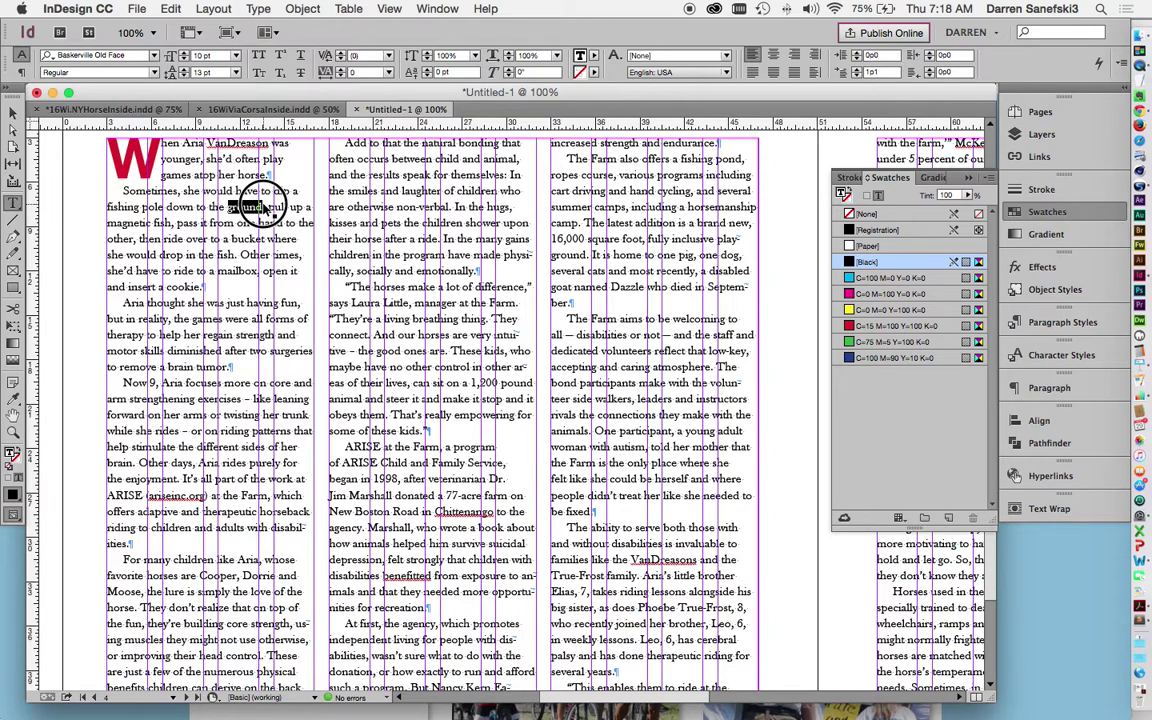
click(890, 326)
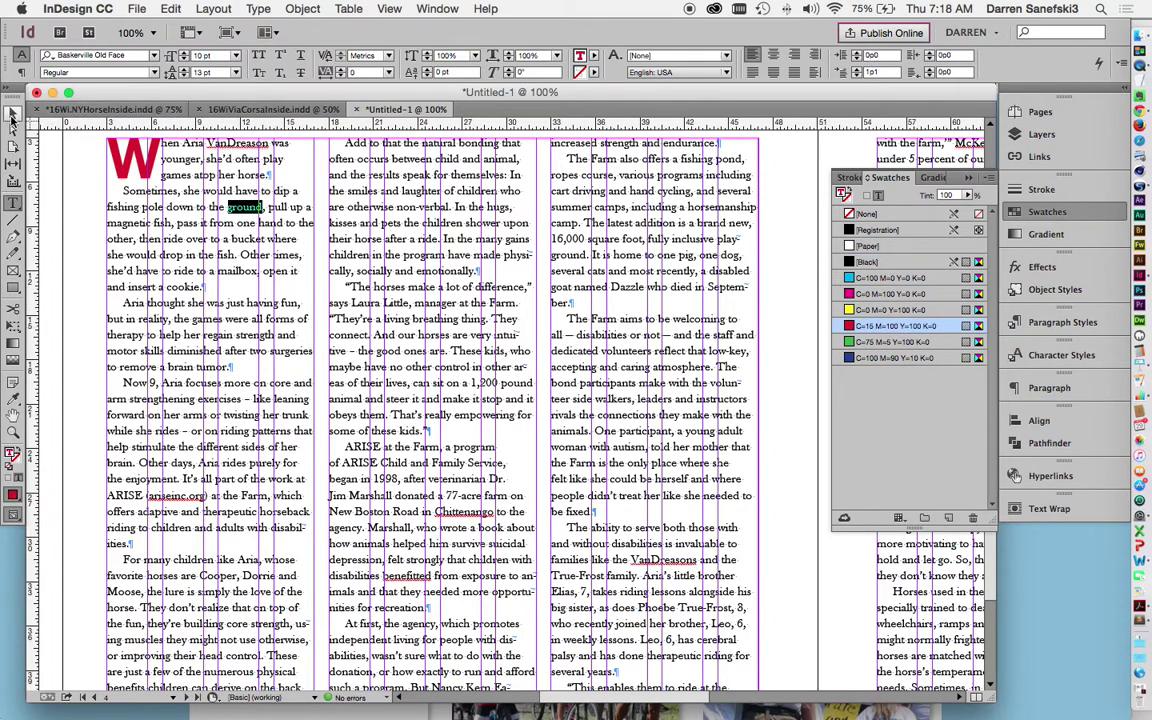
click(13, 112)
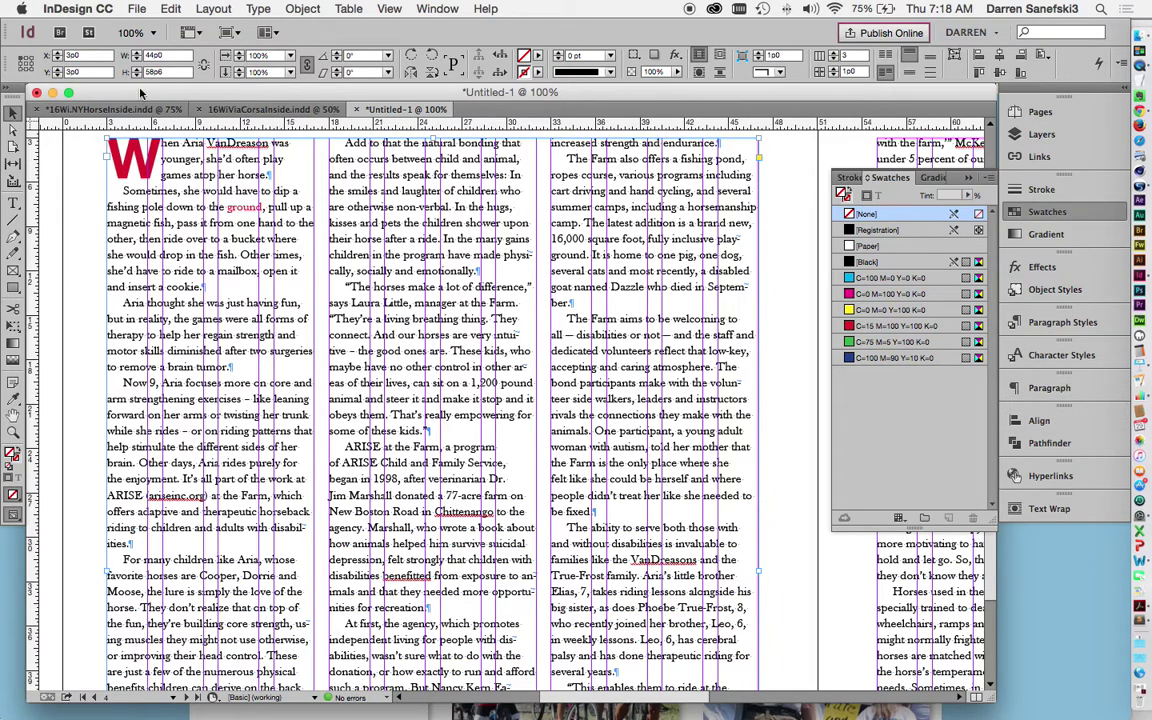
Switch to 16Wi.NYHorseInside.indd and view its character styles, including DropCap and BodyCopyBold.
click(80, 106)
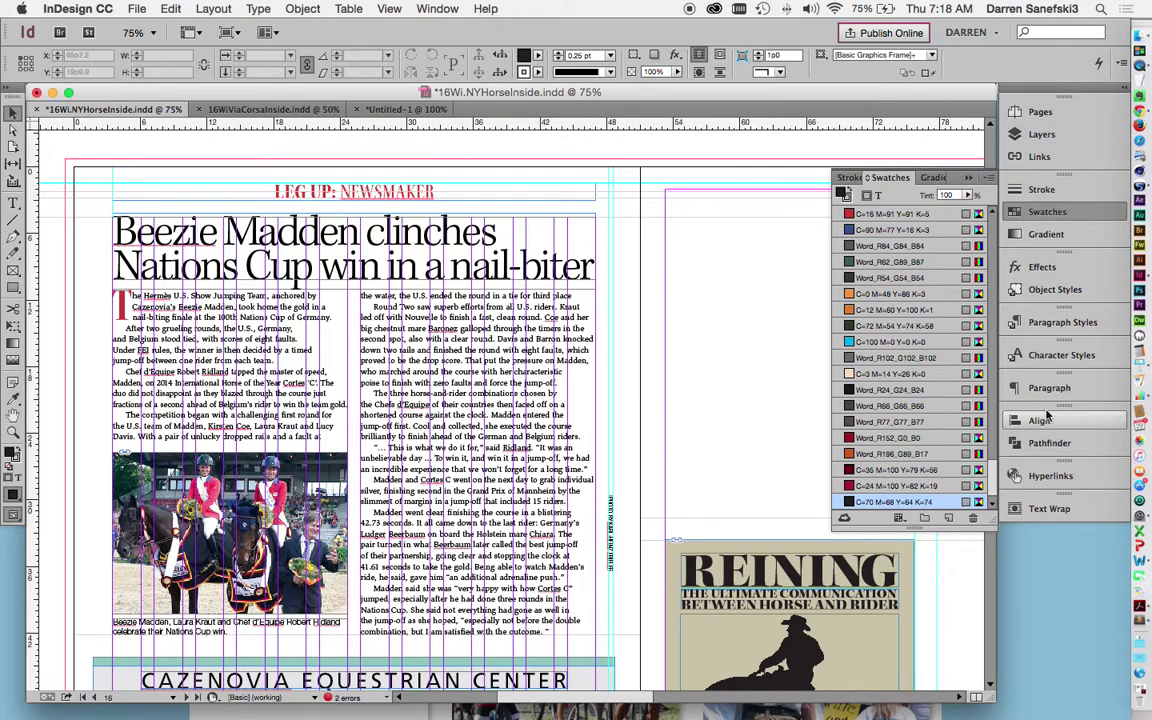
click(1060, 363)
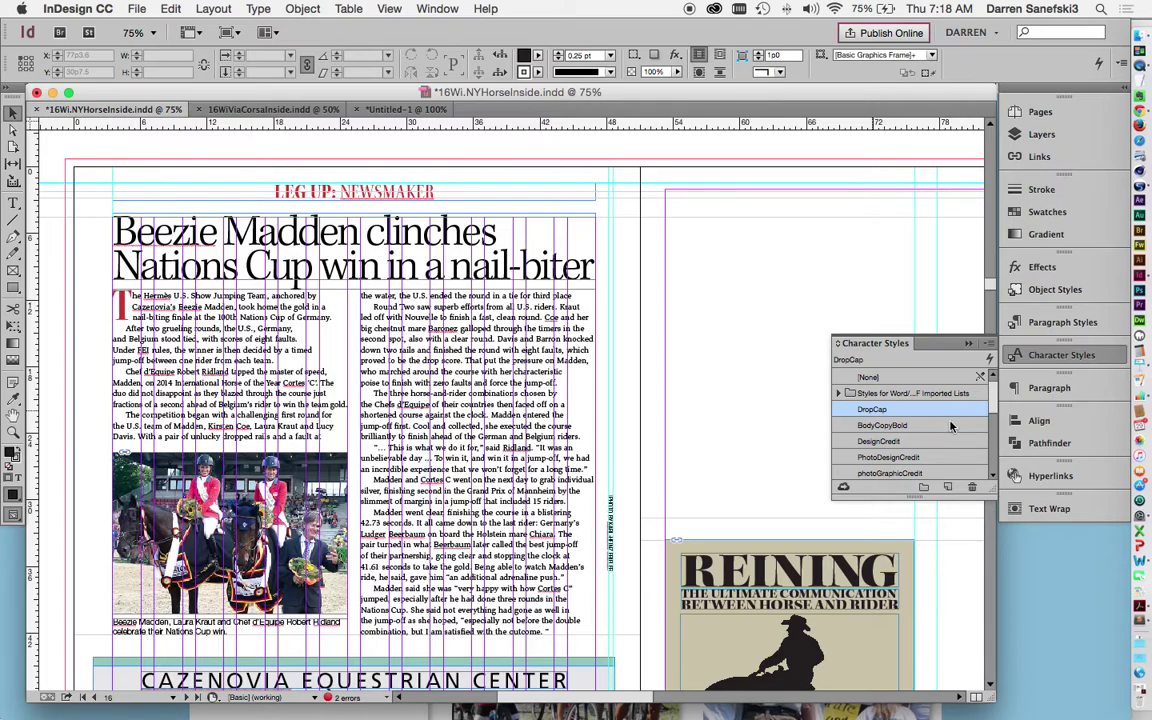
Return to Untitled-1 and zoom to 150% on the ariseinc.org text.
click(405, 109)
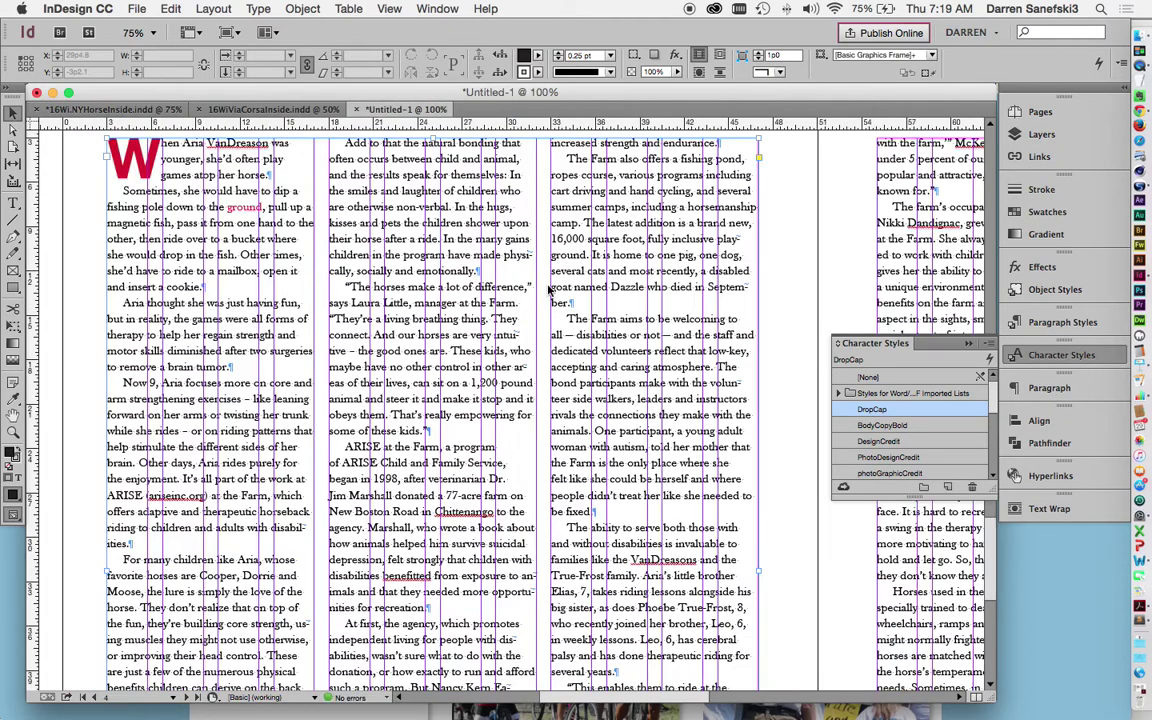
key(z)
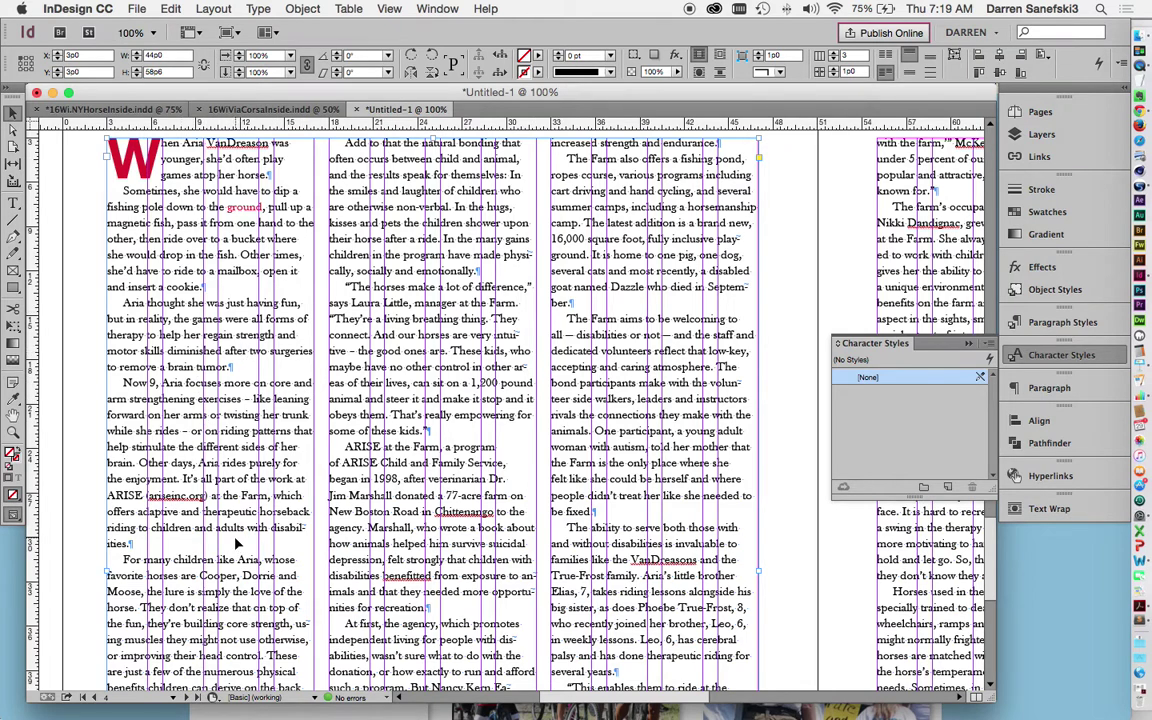
click(213, 495)
click(486, 398)
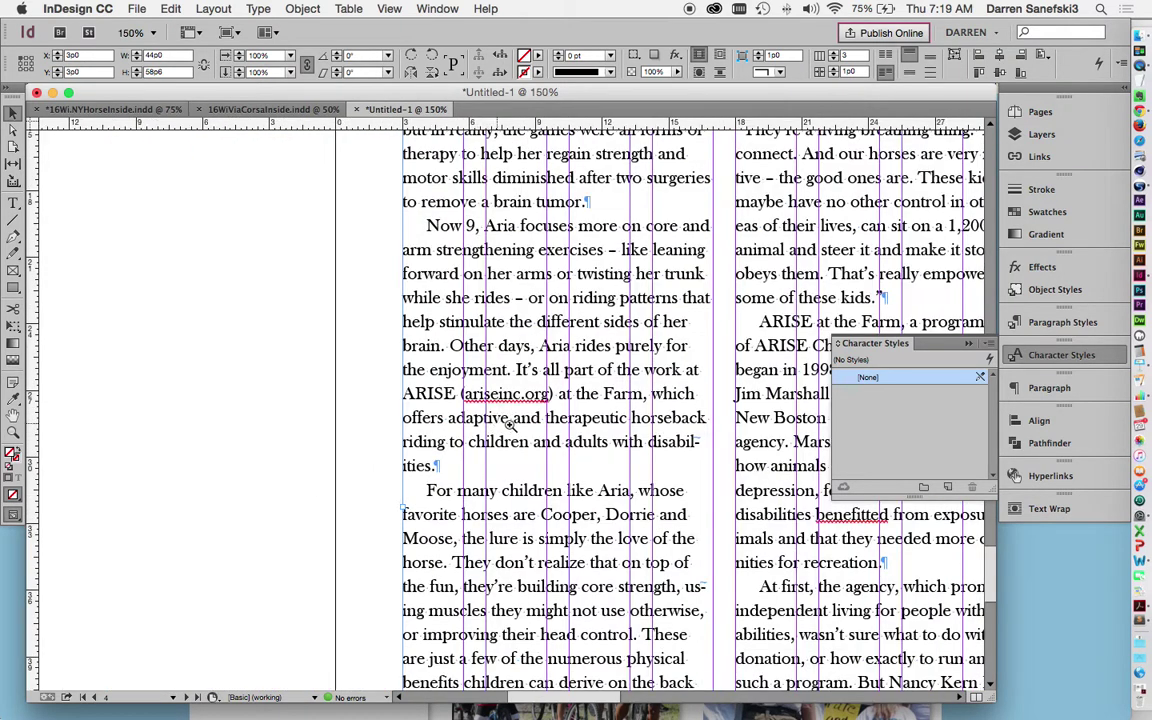
Set the '(ariseinc.org)' URL in Helvetica Neue LT Std 75 Bold at 9 pt.
key(t)
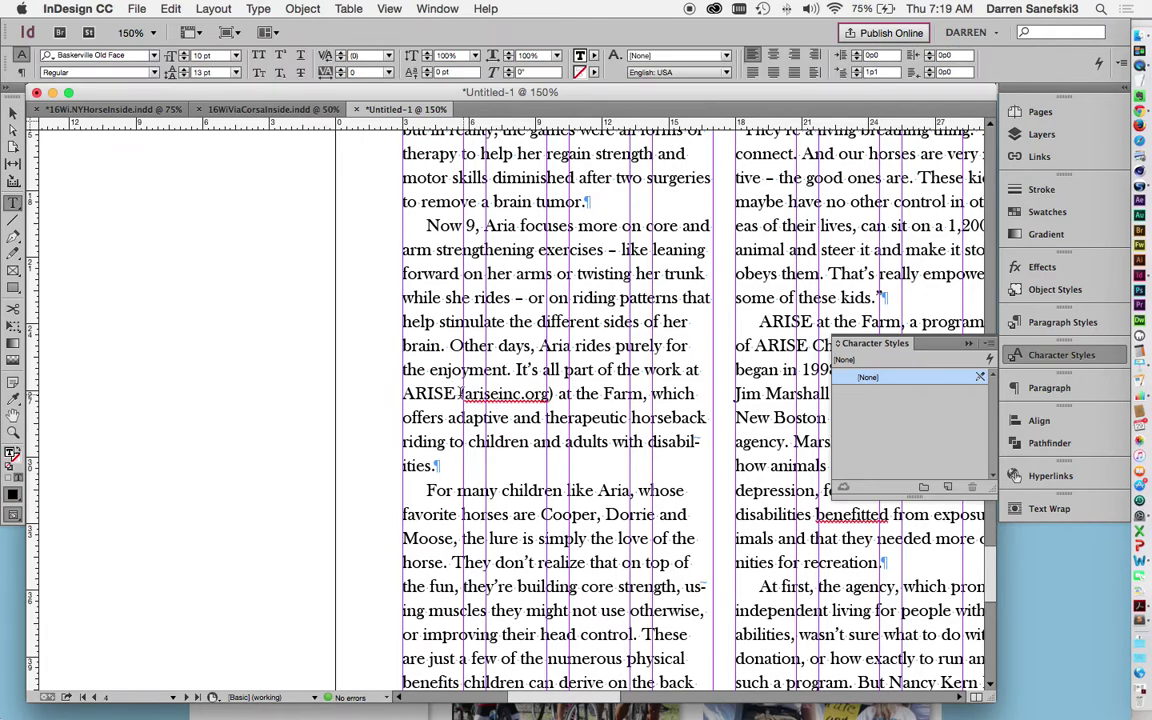
drag(461, 393, 549, 392)
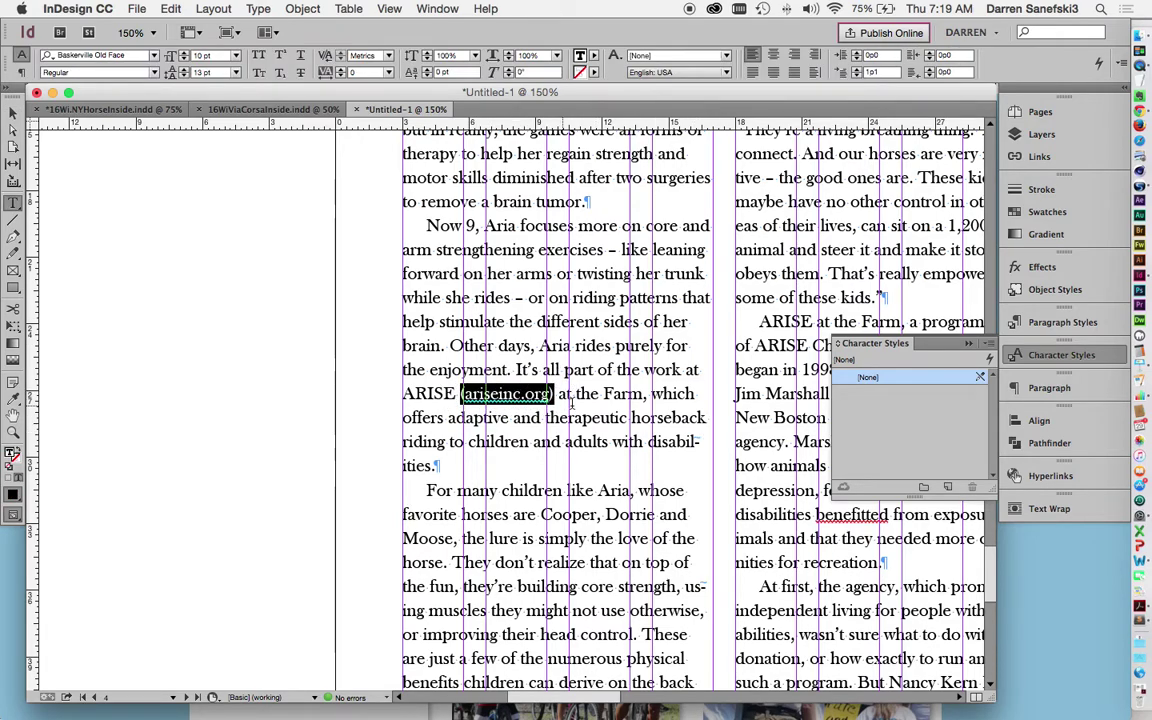
click(154, 55)
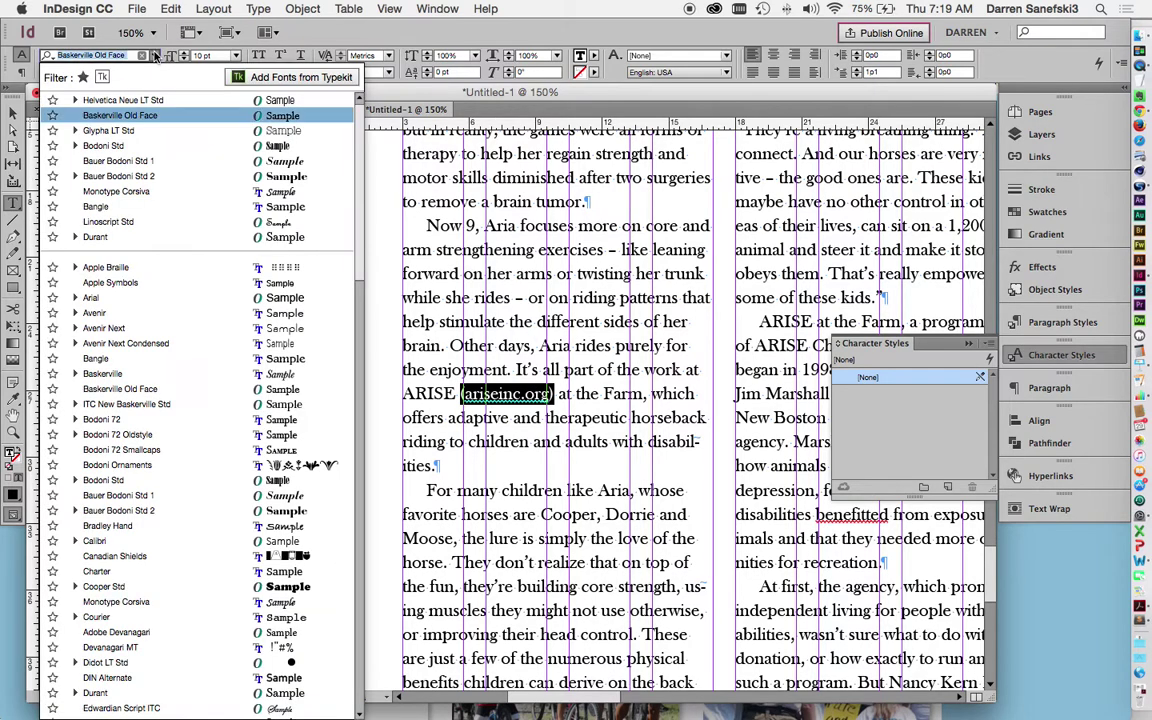
click(158, 100)
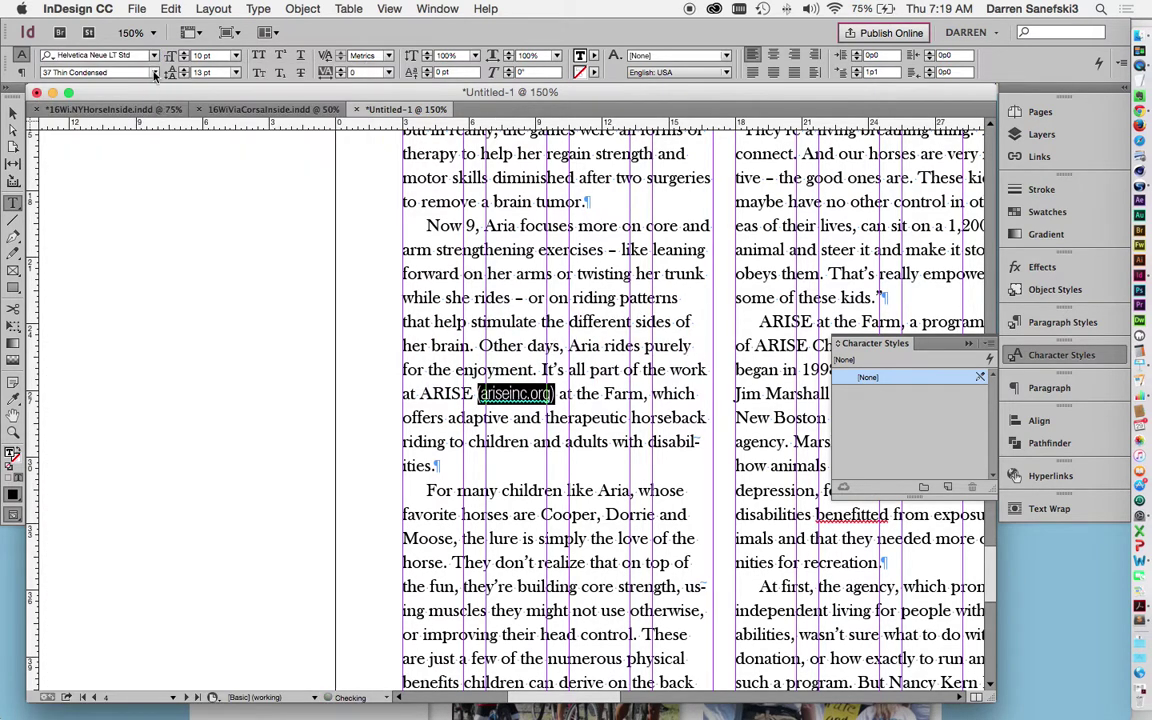
click(153, 73)
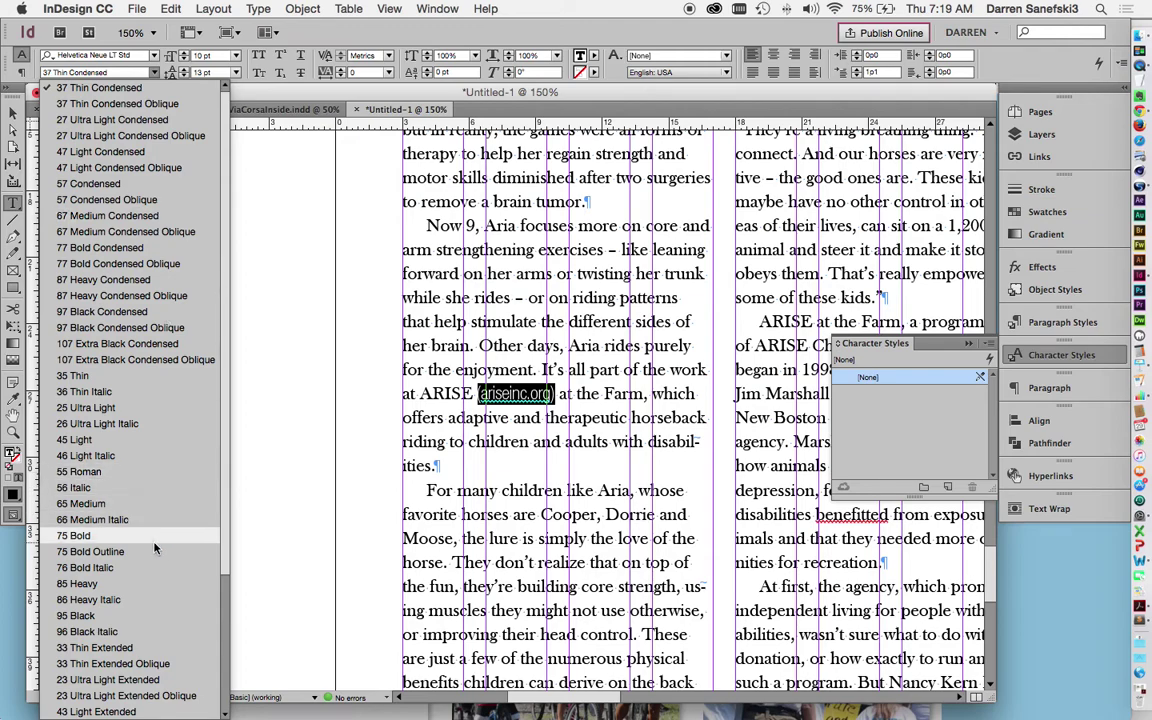
key(Escape)
key(super+shift+b)
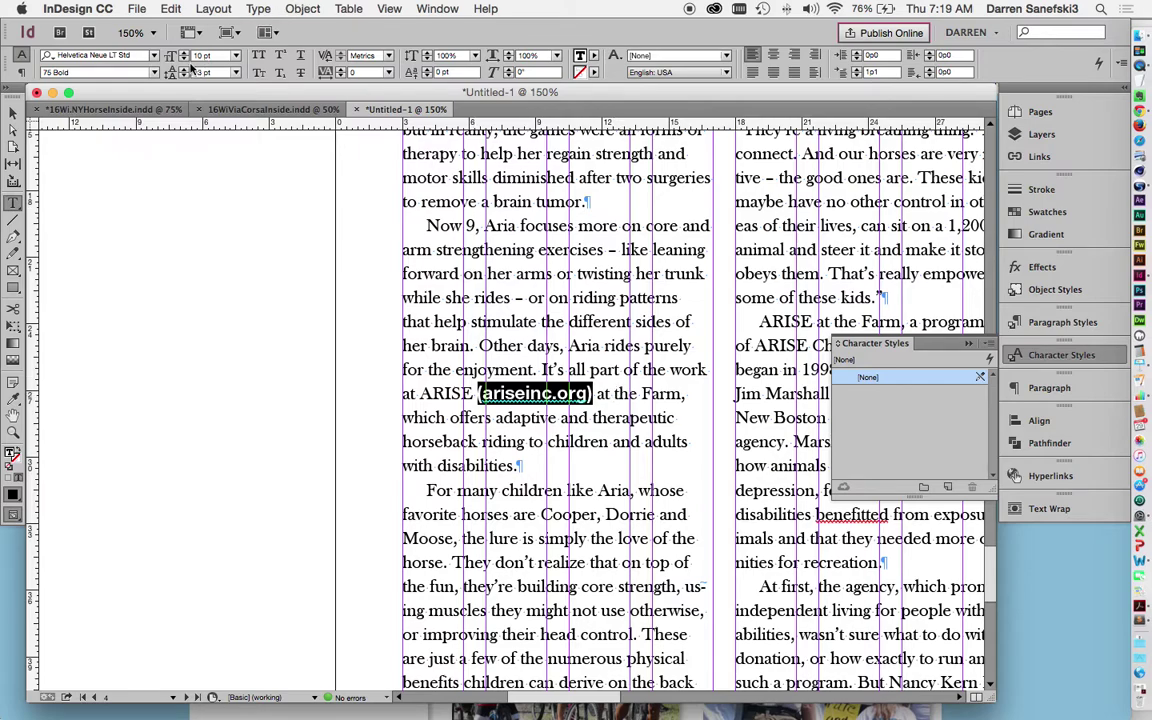
click(183, 60)
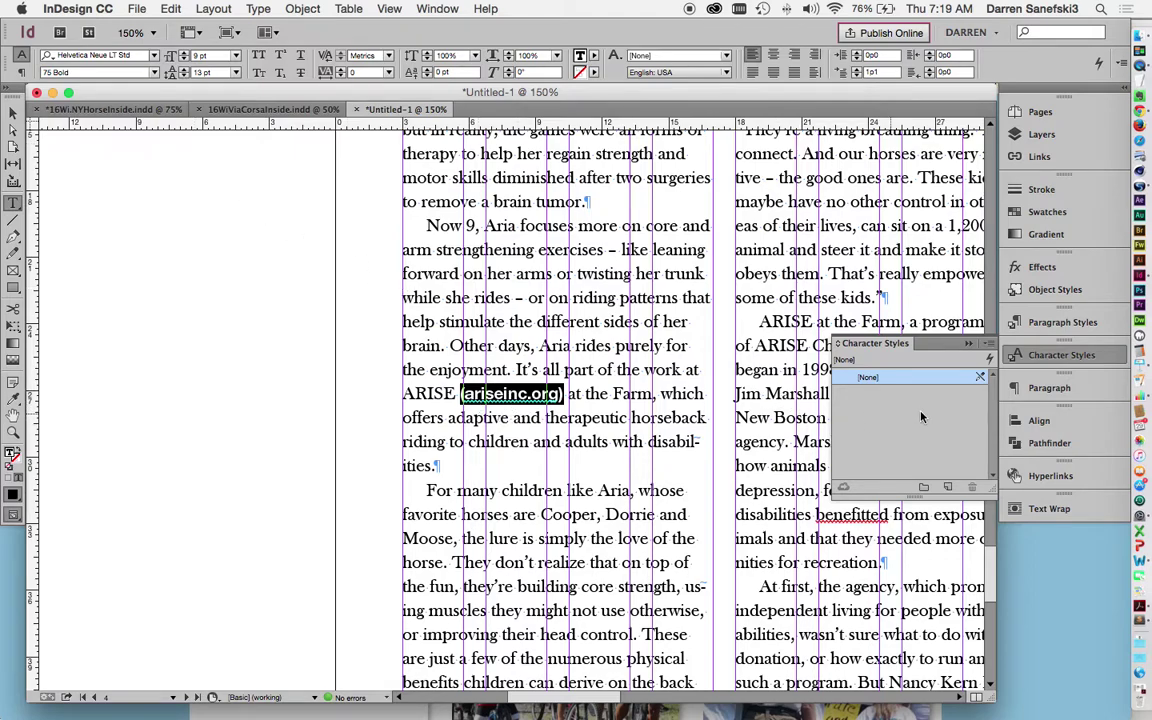
click(989, 345)
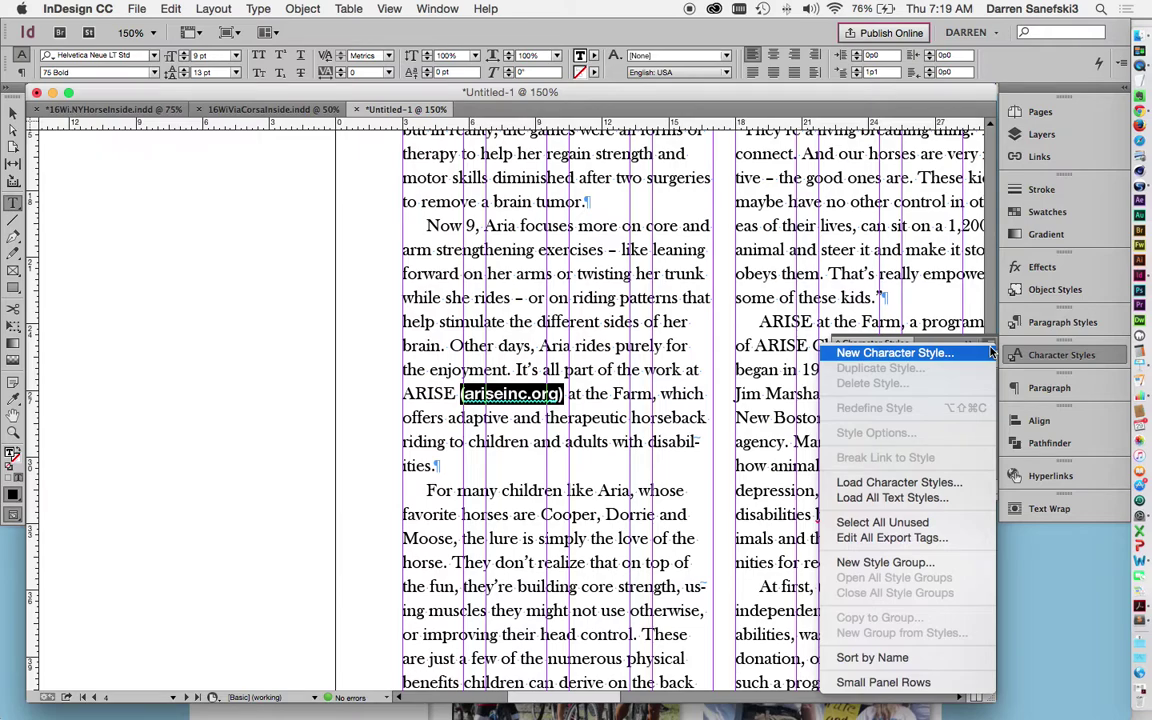
Create a 'Body Copy Bold' character style from the URL's 9 pt 75 Bold formatting.
click(920, 354)
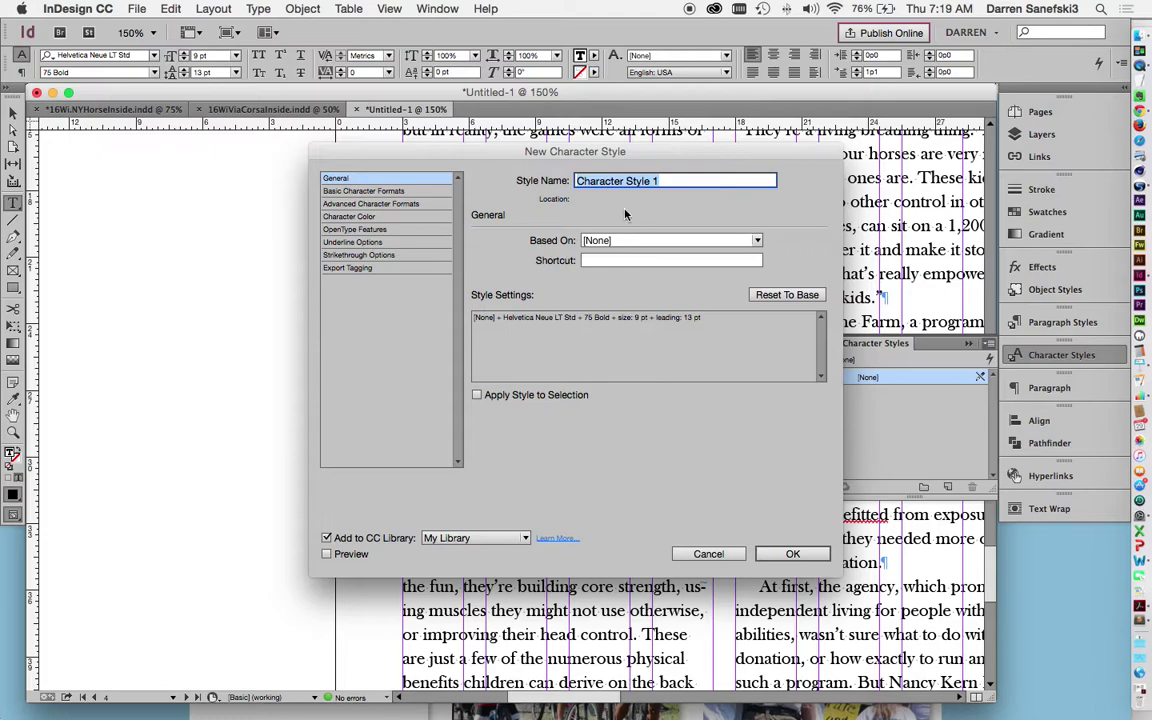
text(Bo)
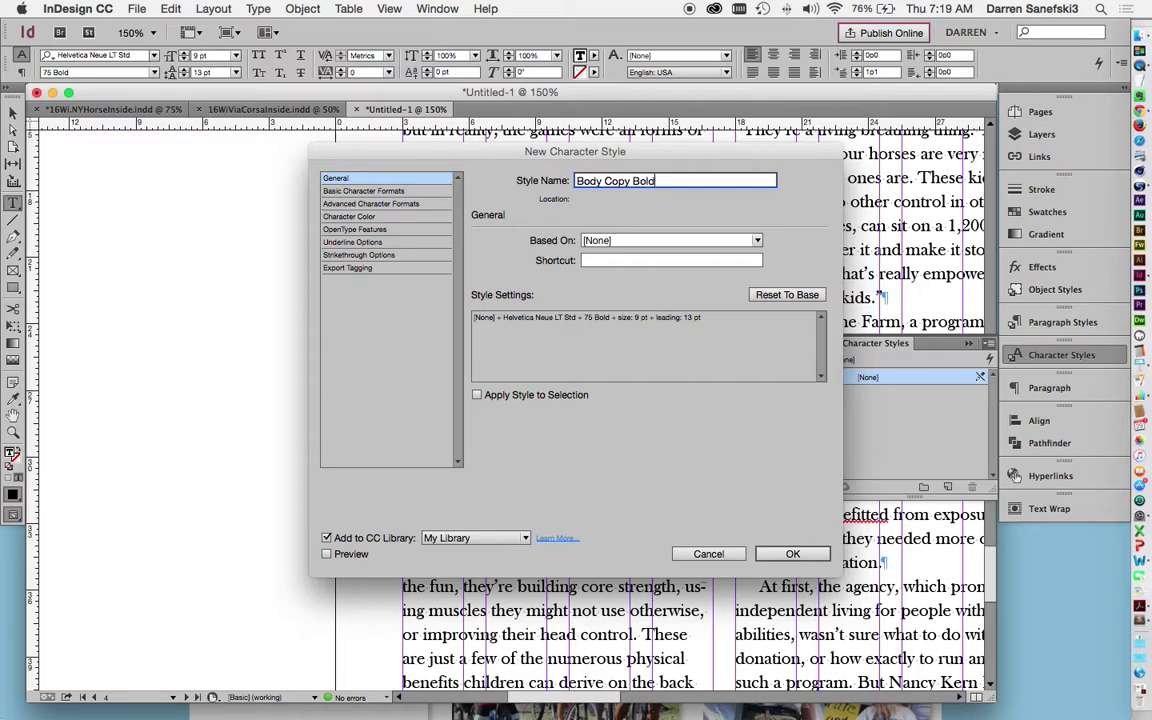
text(dy Copy Bold)
key(Return)
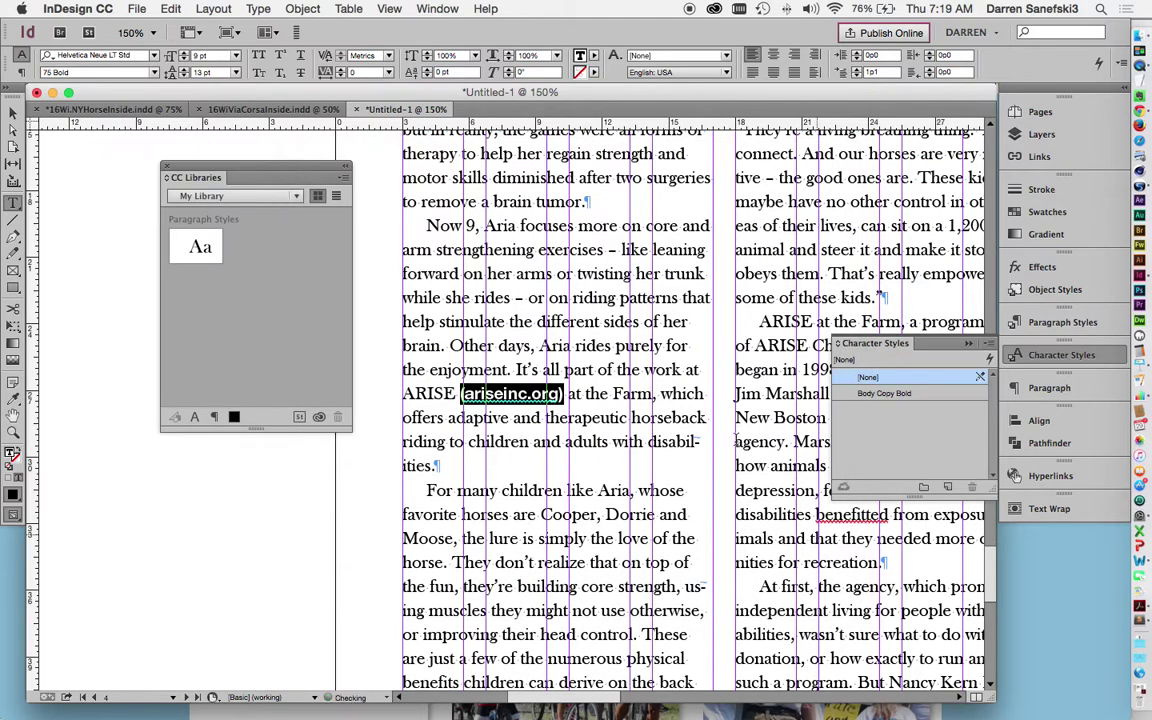
click(166, 169)
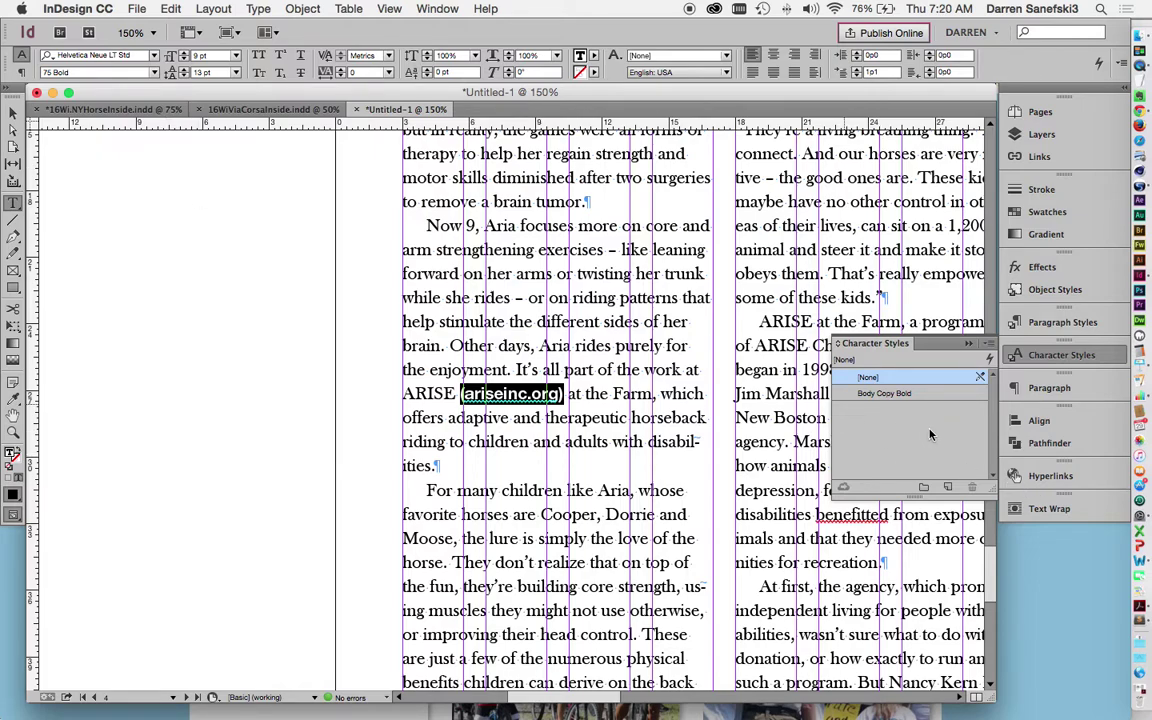
Apply the Body Copy Bold character style to the word 'Other'.
scroll(481, 243, up, 5)
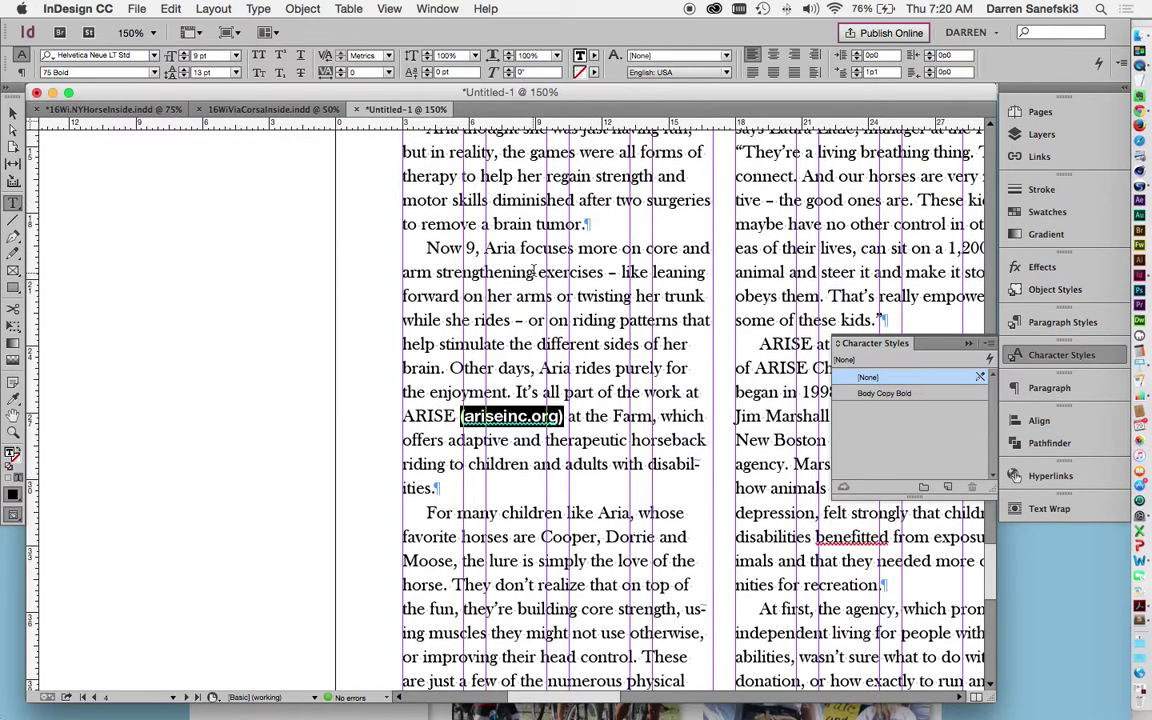
scroll(533, 268, down, 5)
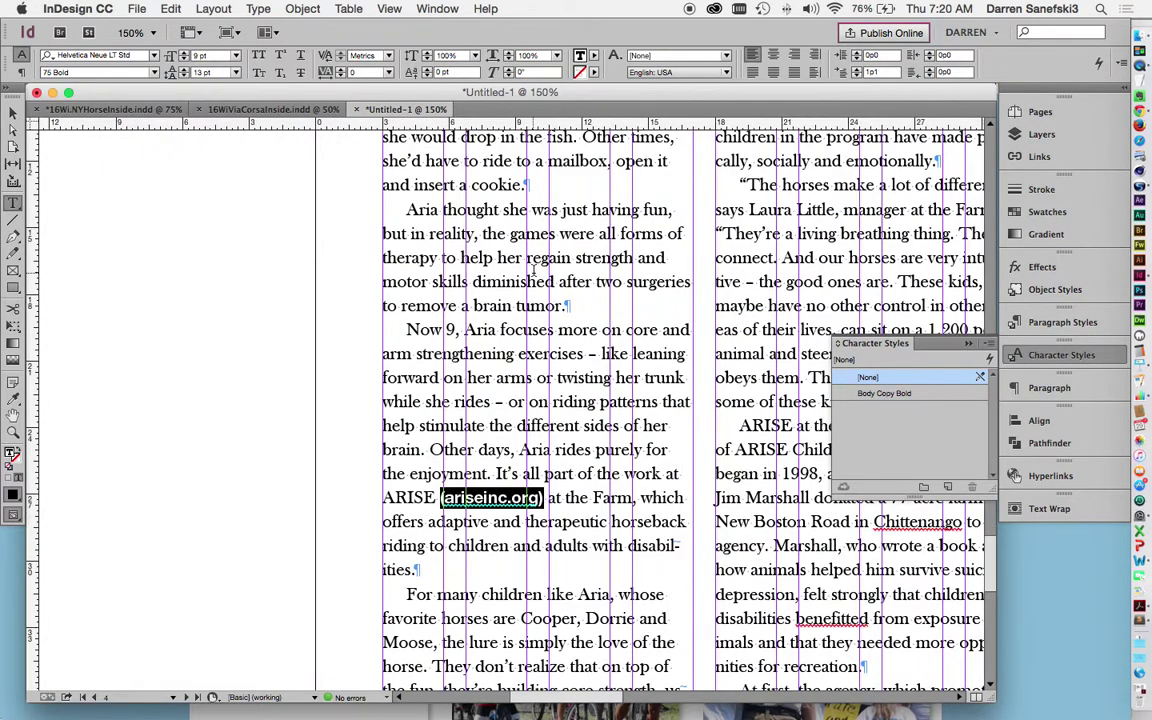
scroll(533, 271, up, 4)
scroll(490, 490, down, 4)
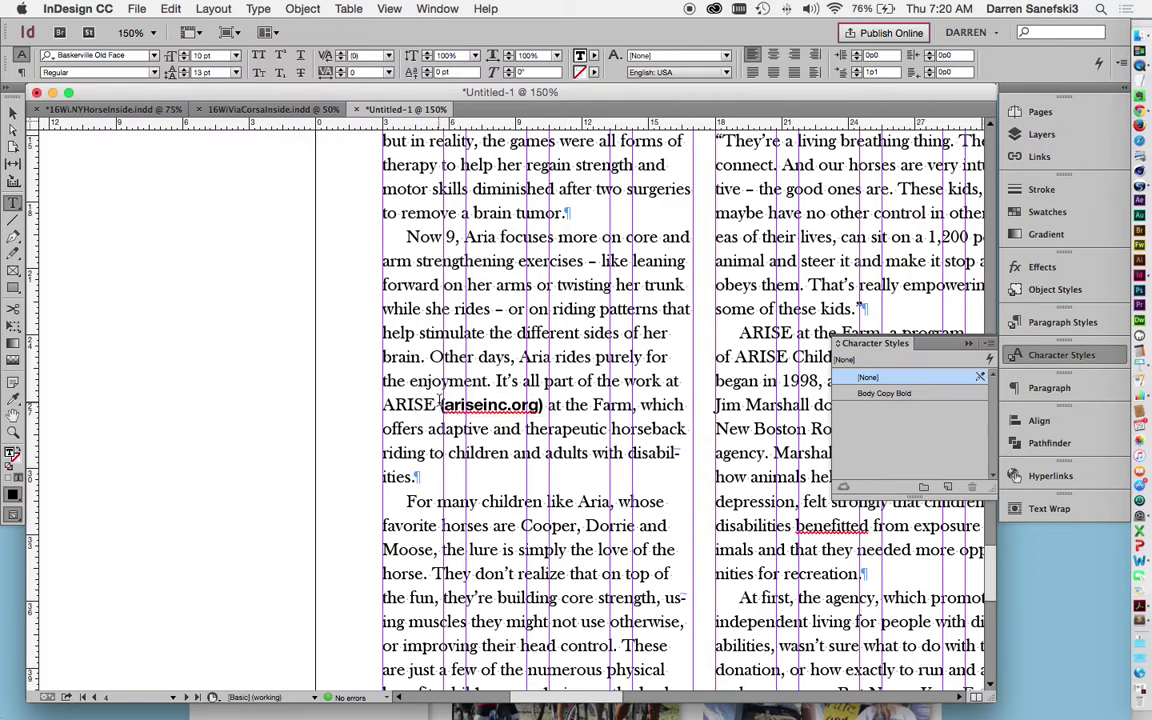
drag(440, 405, 545, 405)
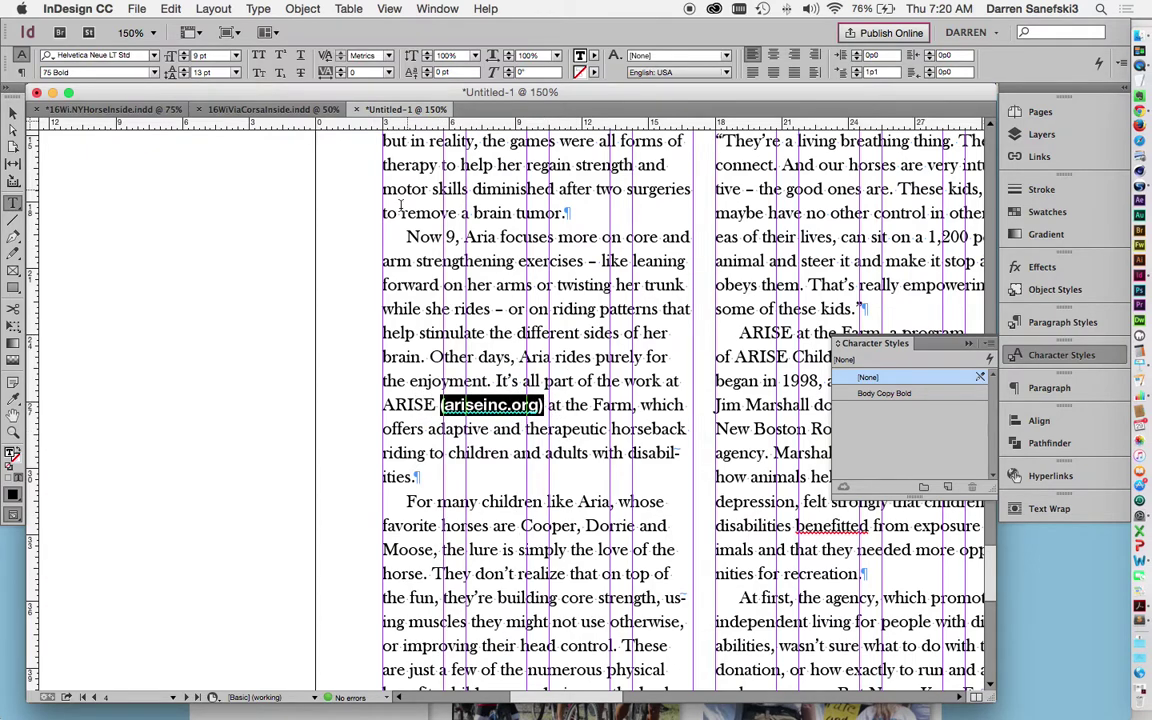
drag(404, 238, 424, 470)
click(551, 376)
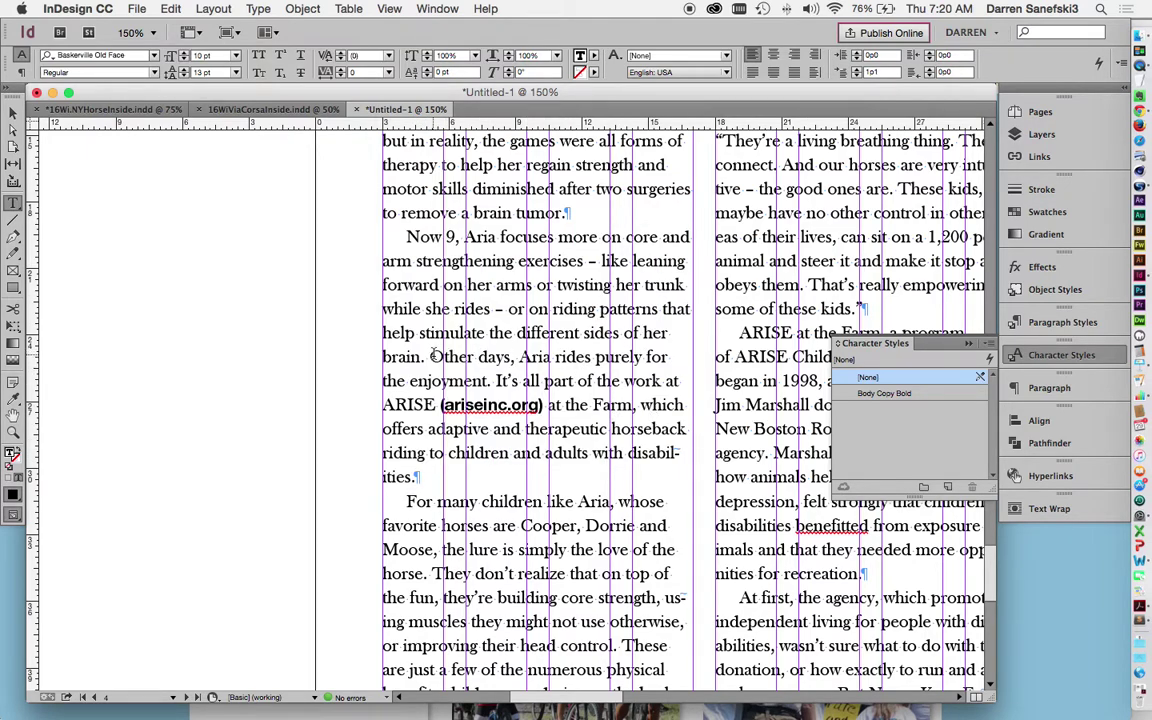
drag(431, 356, 474, 356)
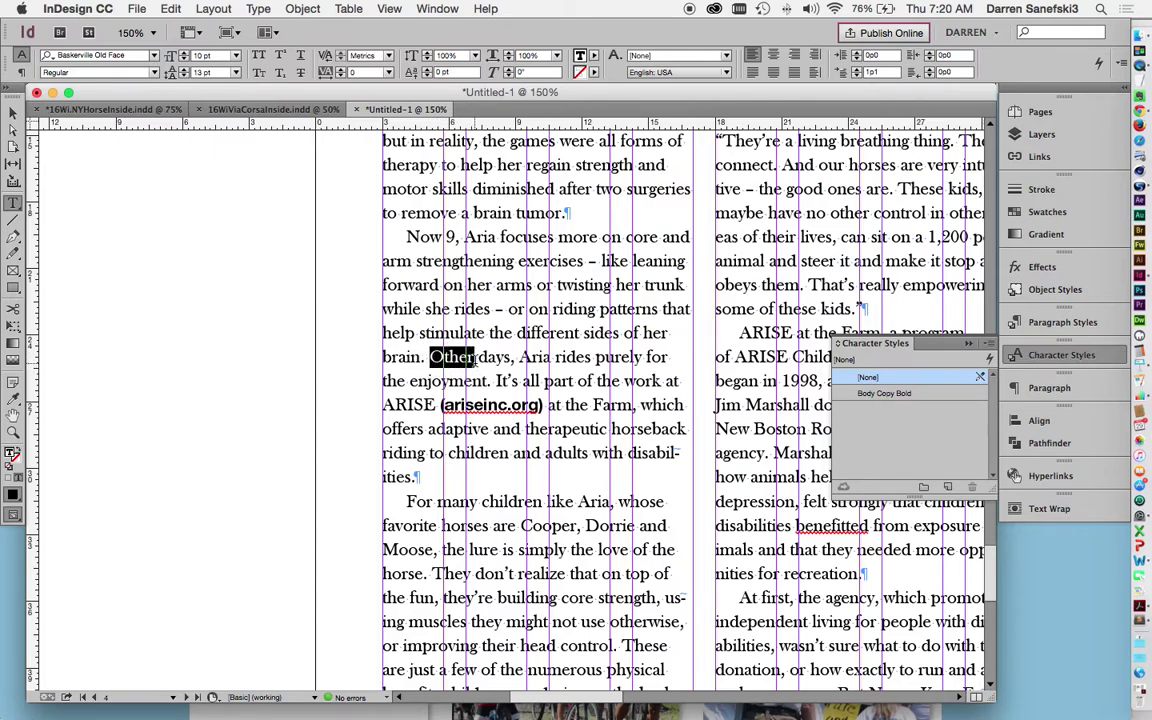
click(912, 394)
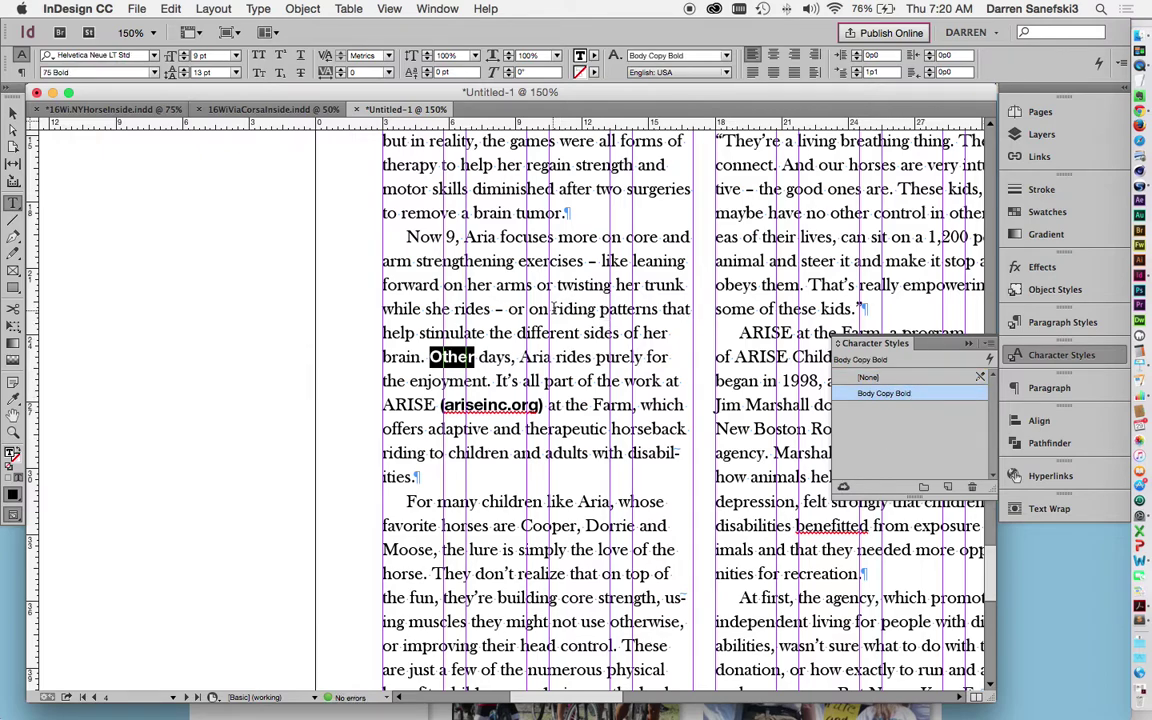
Apply Body Copy Bold to the word 'riding' as well.
double_click(579, 309)
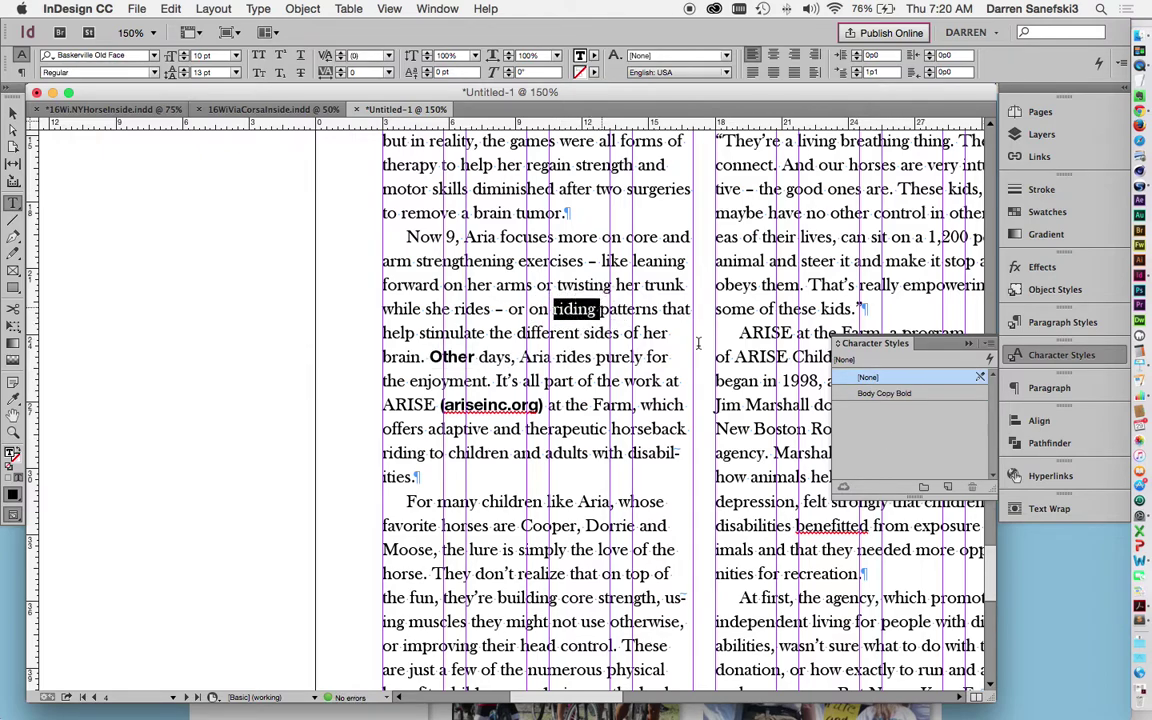
click(939, 396)
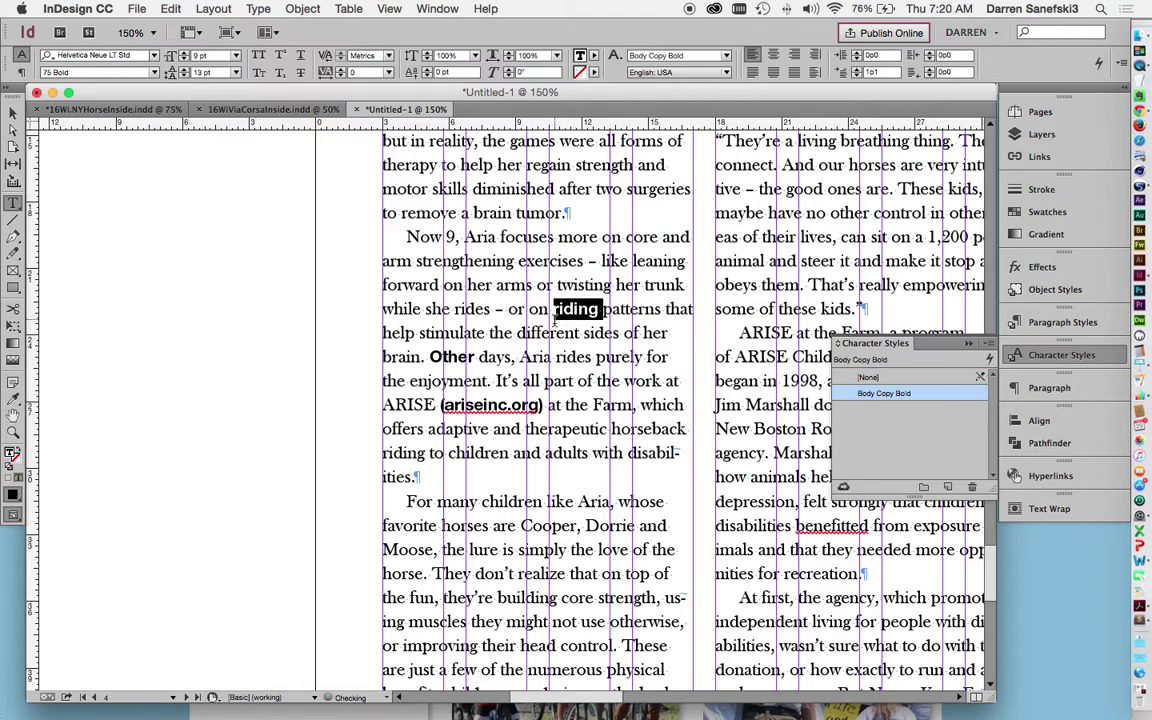
key(Down)
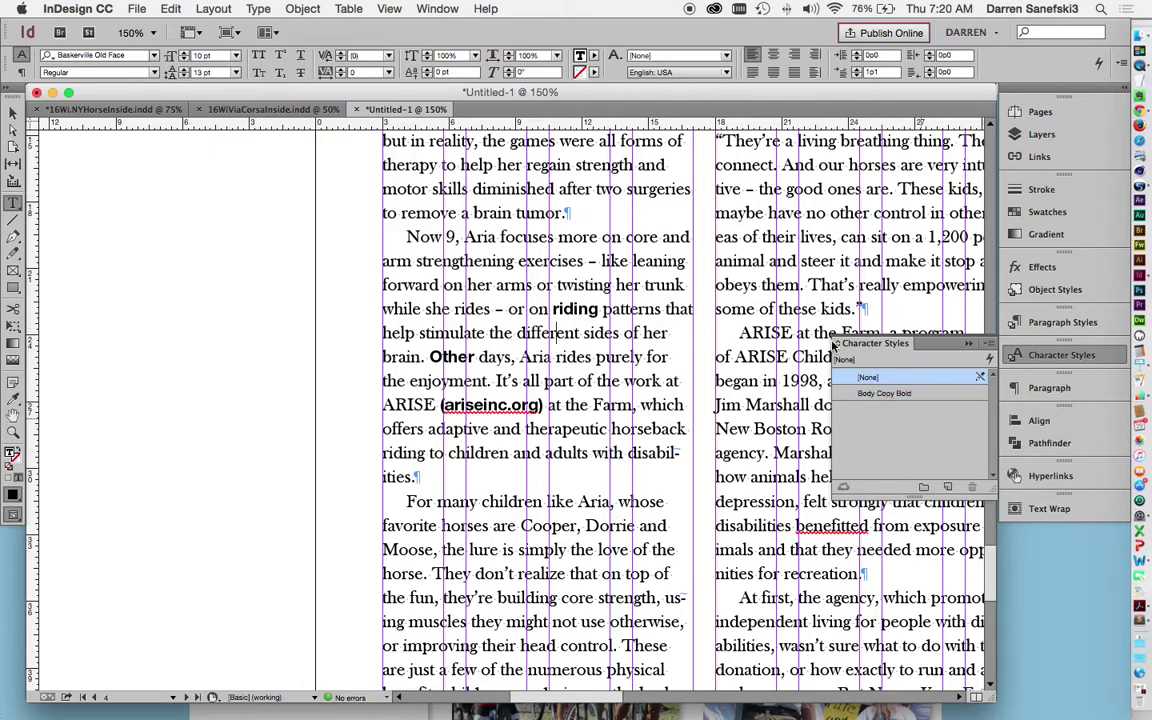